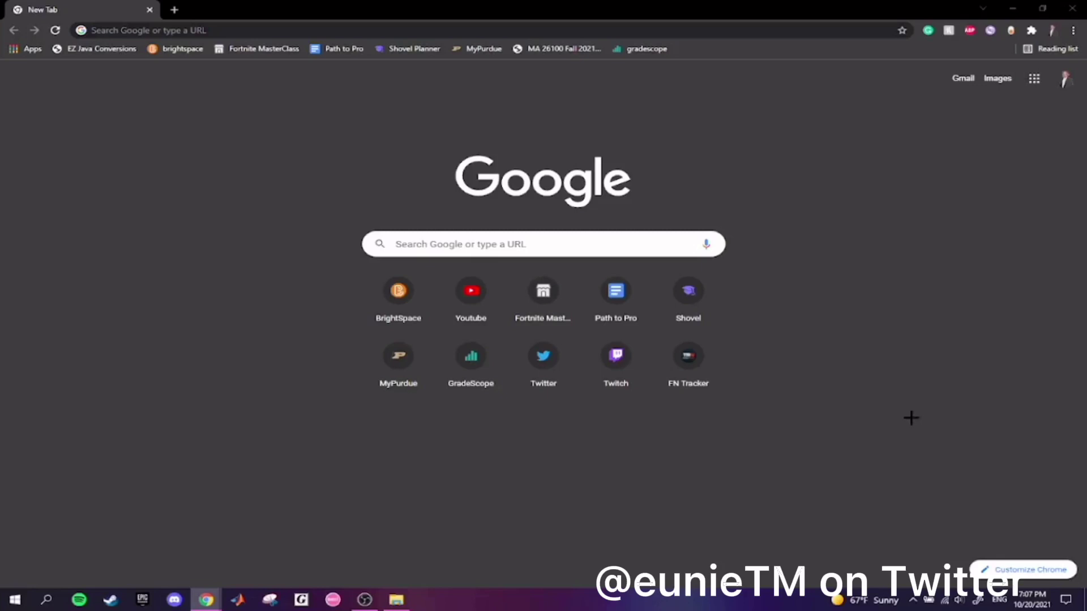
- Enter samfw.com in Chrome's address bar to reach the SamFw firmware site
click(156, 30)
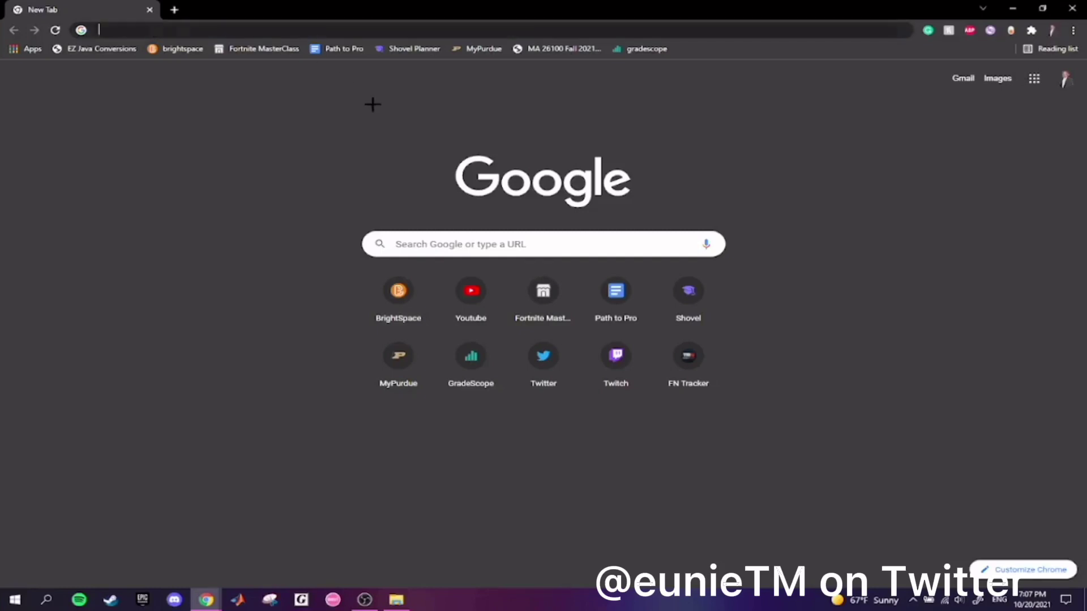
text(sam)
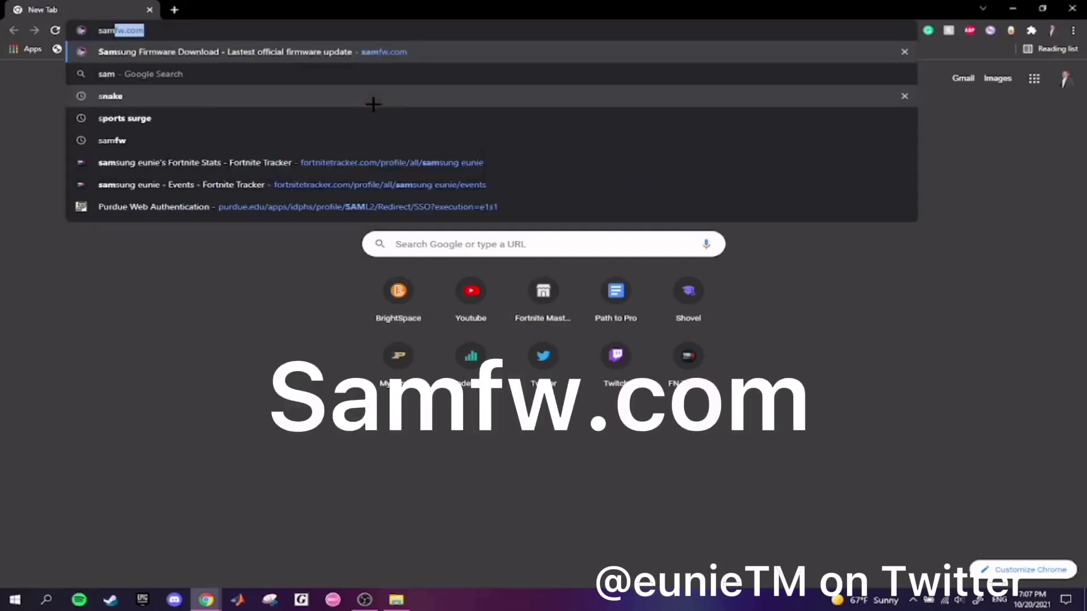
text(fw.com)
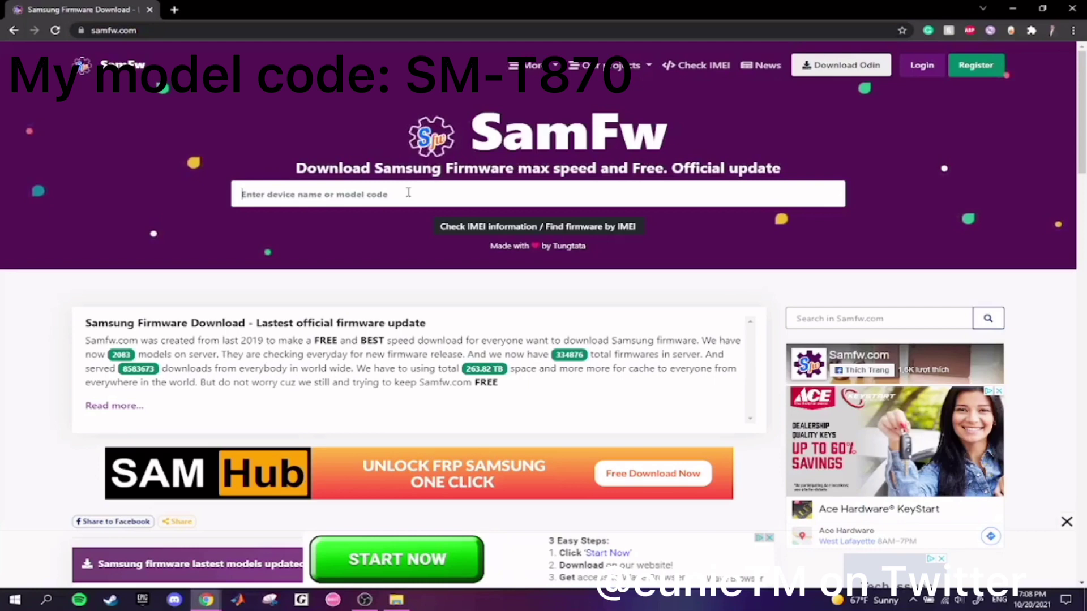
- Replace the 'Sm-t870' search with 'galaxy tab s7' in SamFw's device search
click(392, 195)
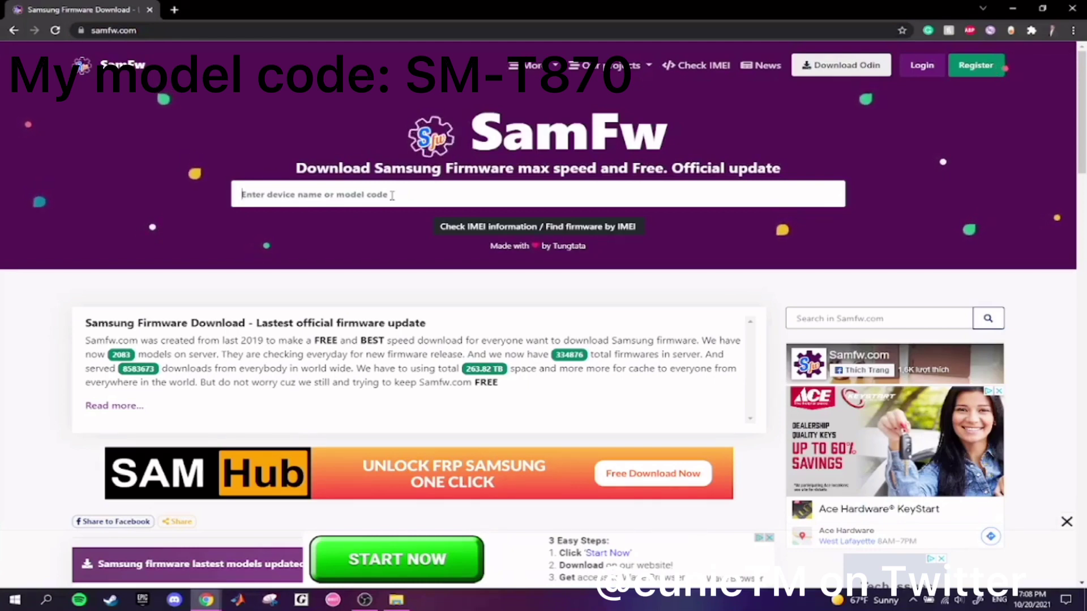
text(Sm)
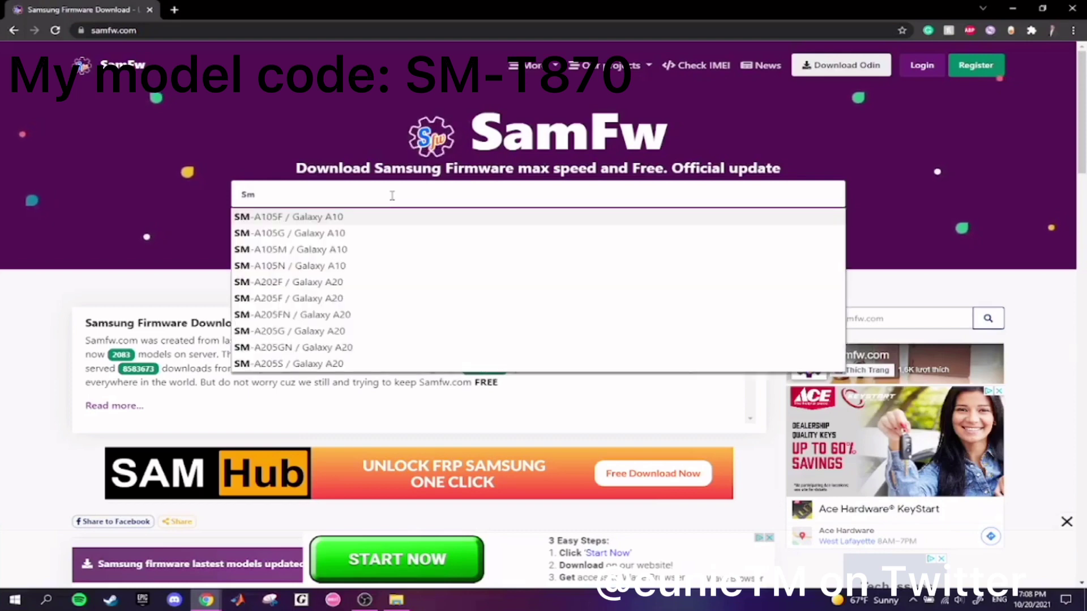
text(-t)
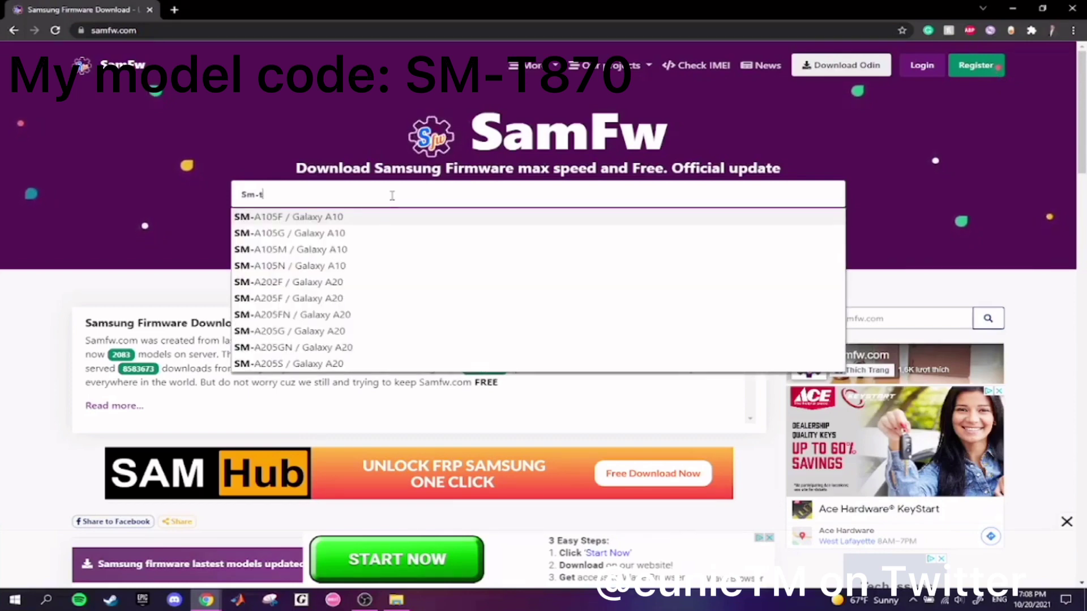
text(870)
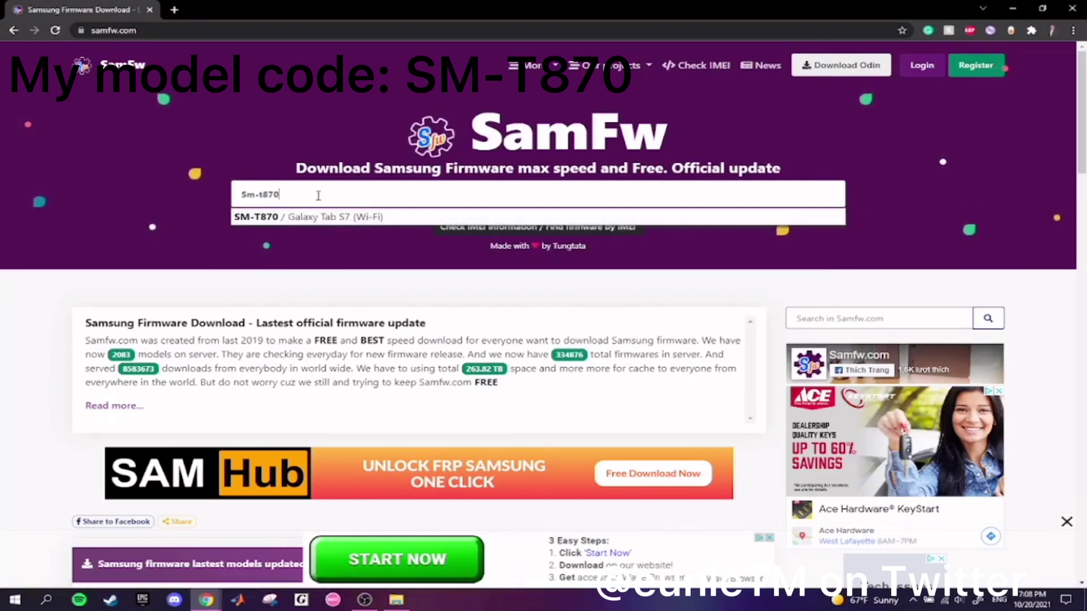
drag(324, 193, 232, 189)
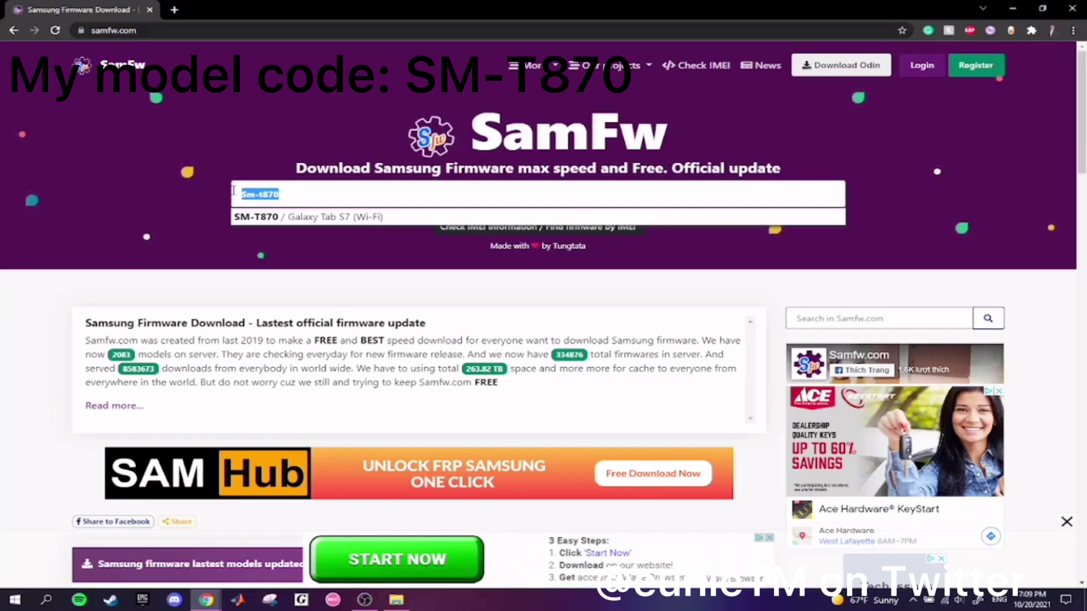
key(BackSpace)
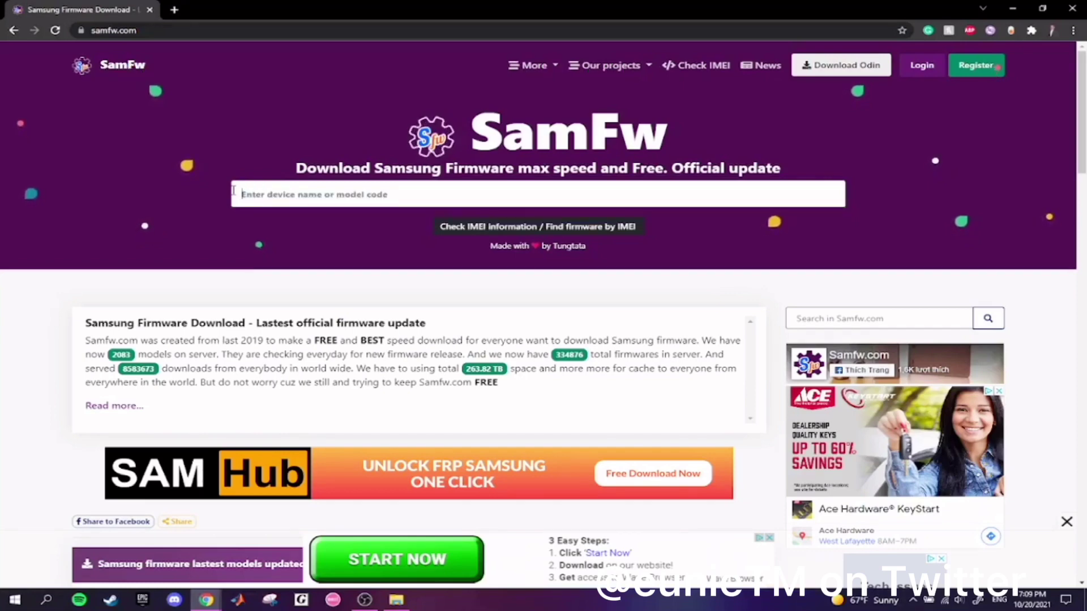
text(ga)
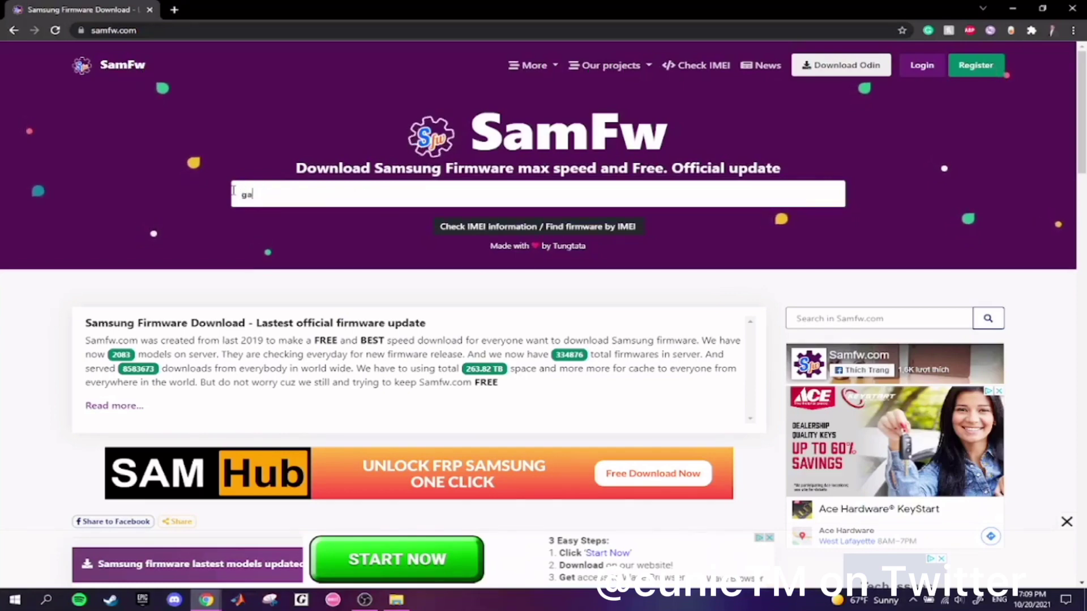
text(laxy tab s7)
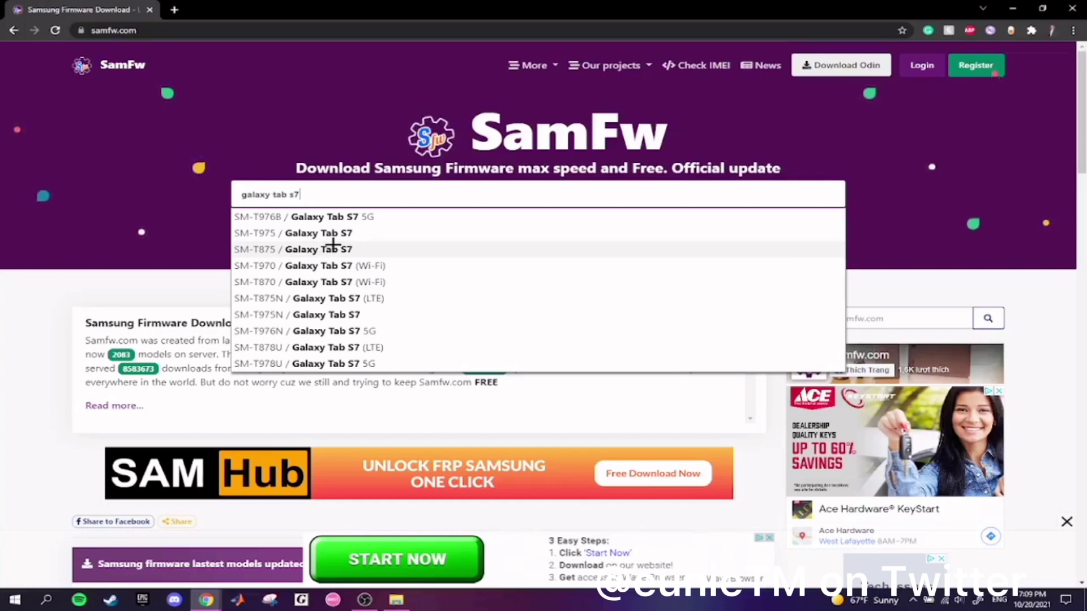
- Open the SM-T870 Galaxy Tab S7 (Wi-Fi) page and scroll to its region lists
click(318, 281)
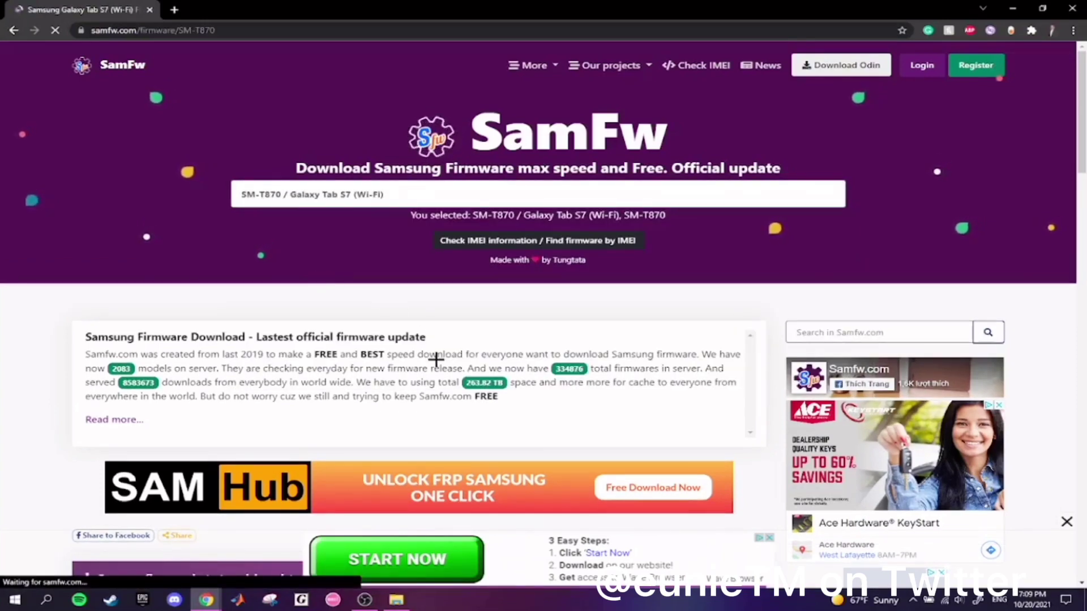
scroll(819, 447, down, 2)
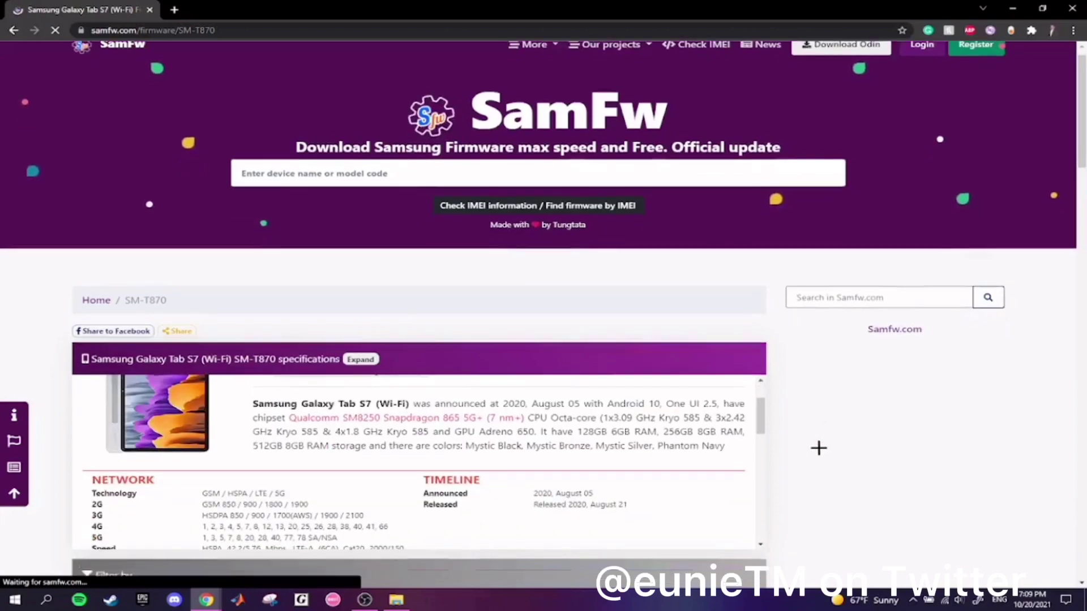
scroll(818, 448, down, 6)
scroll(810, 447, up, 1)
scroll(803, 440, down, 4)
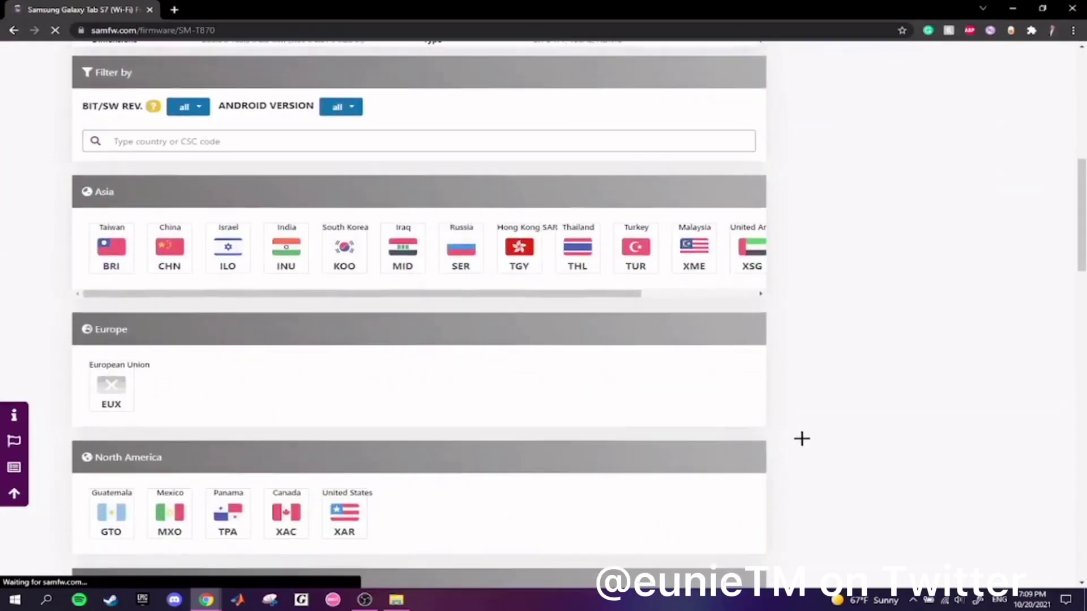
scroll(801, 438, down, 2)
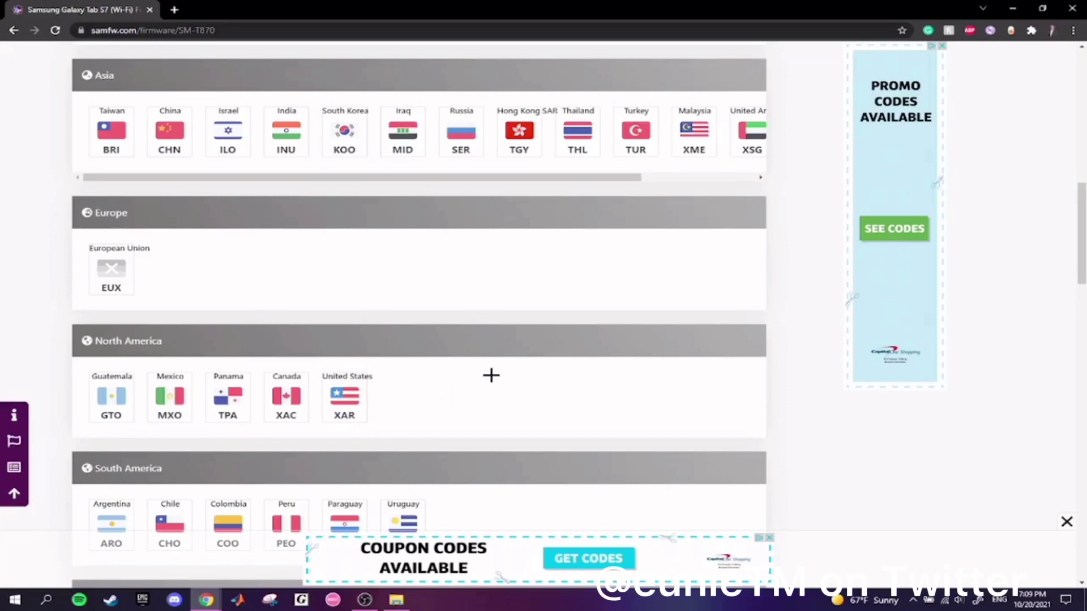
- Open the United States XAR firmware list for the SM-T870
click(360, 401)
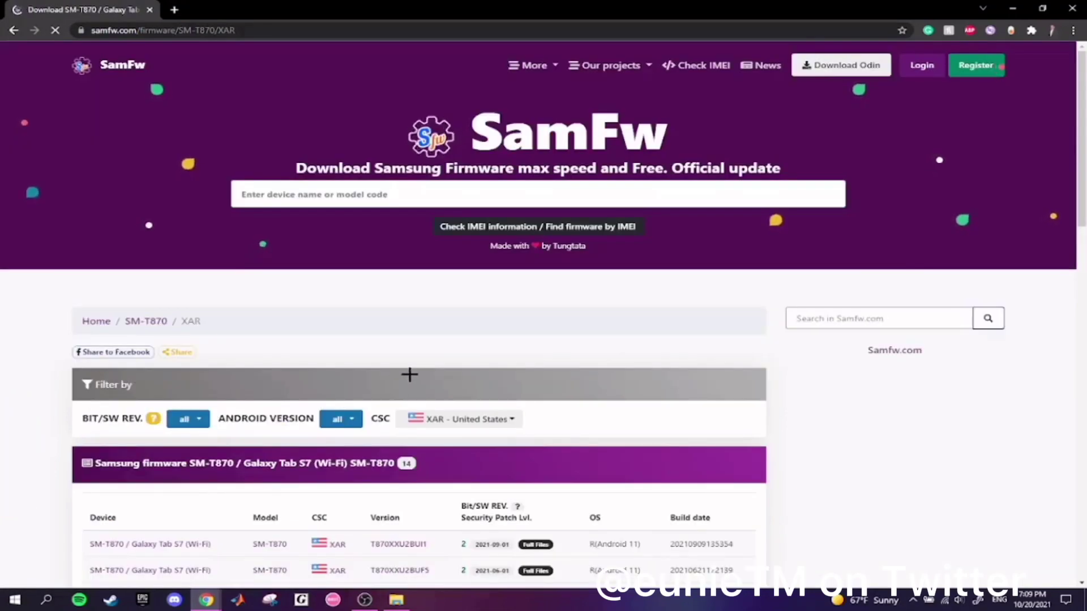
scroll(612, 383, down, 2)
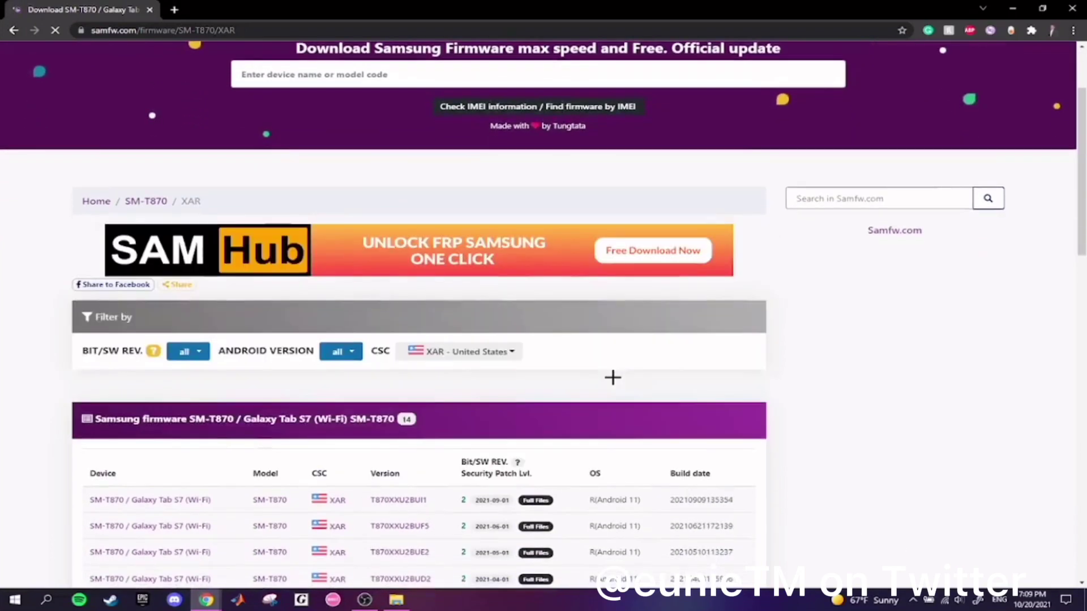
scroll(613, 377, down, 4)
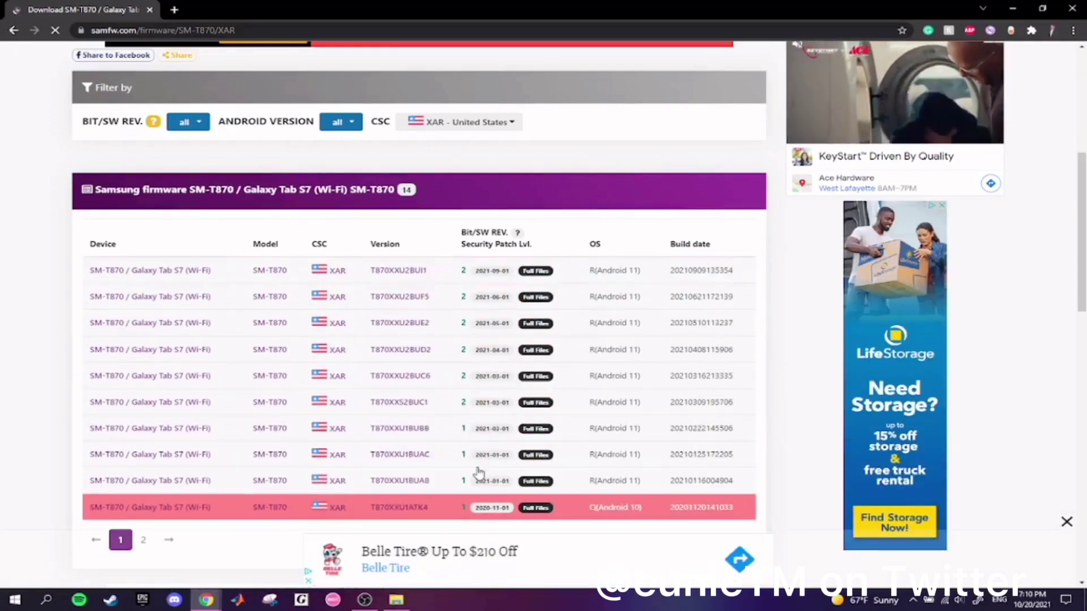
scroll(317, 430, down, 2)
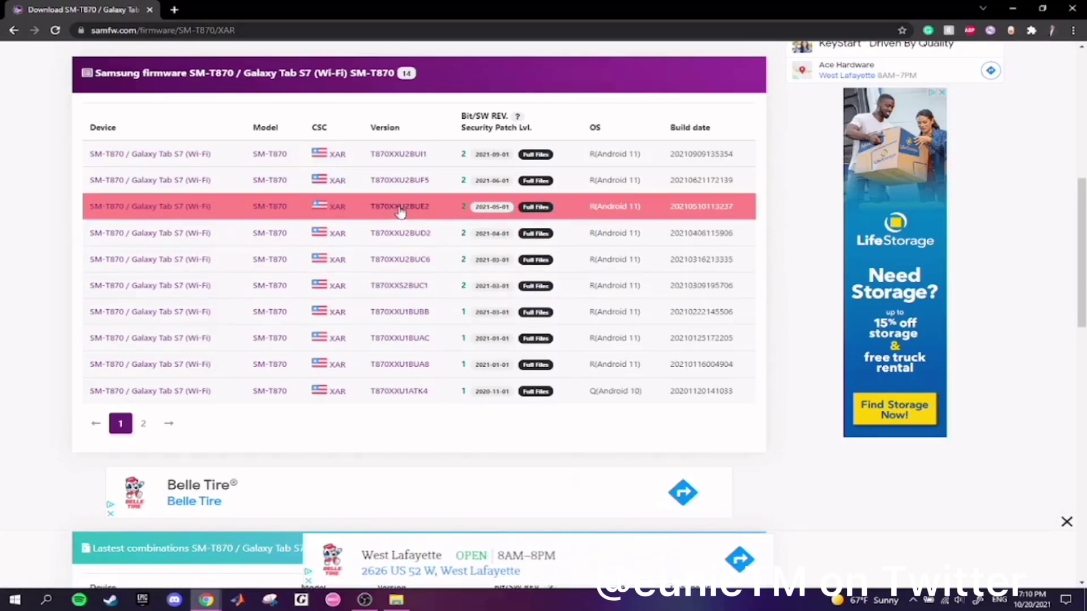
- Open the T870XXU2BUE2 firmware page and scroll to its download options
click(440, 211)
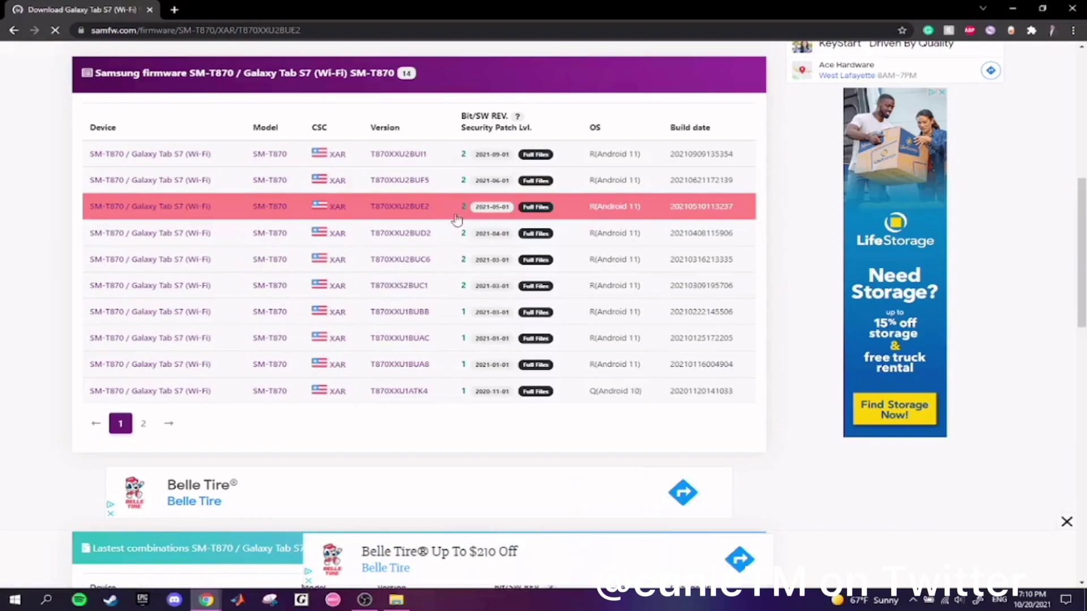
scroll(503, 345, down, 7)
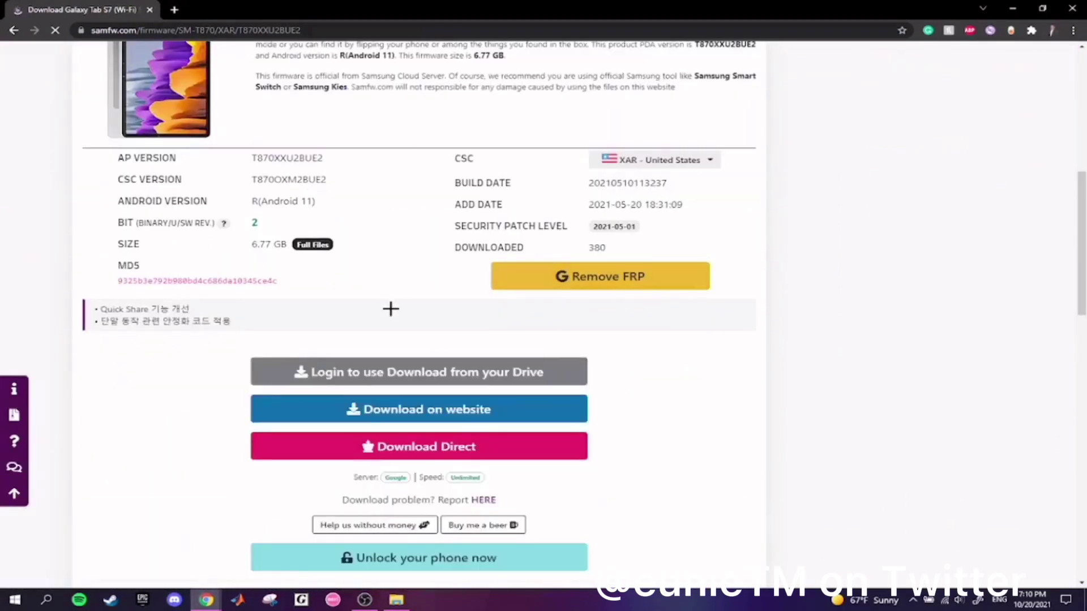
scroll(390, 309, up, 2)
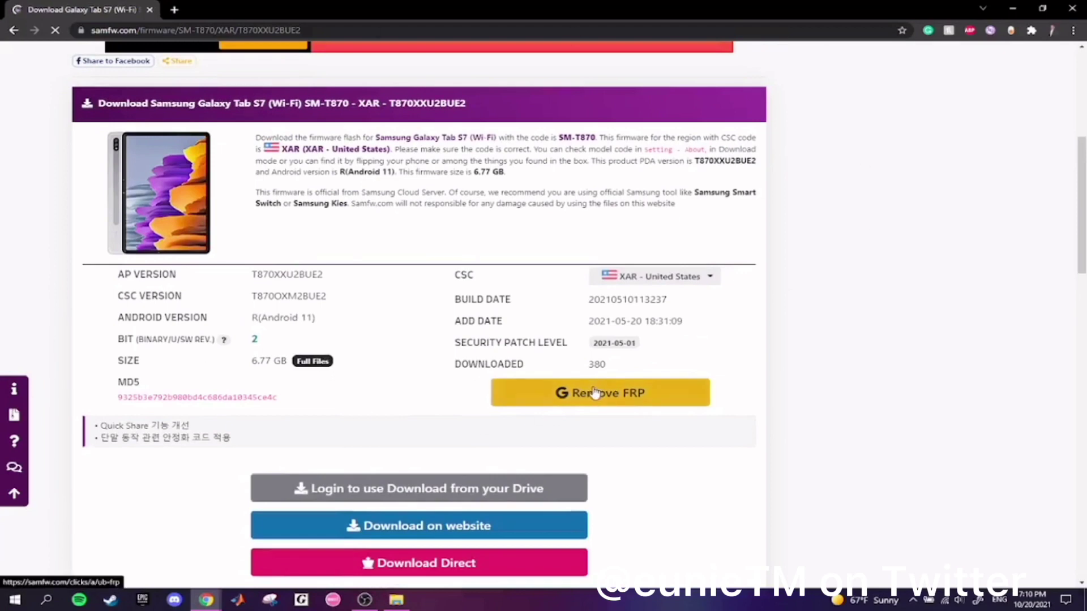
scroll(572, 403, up, 1)
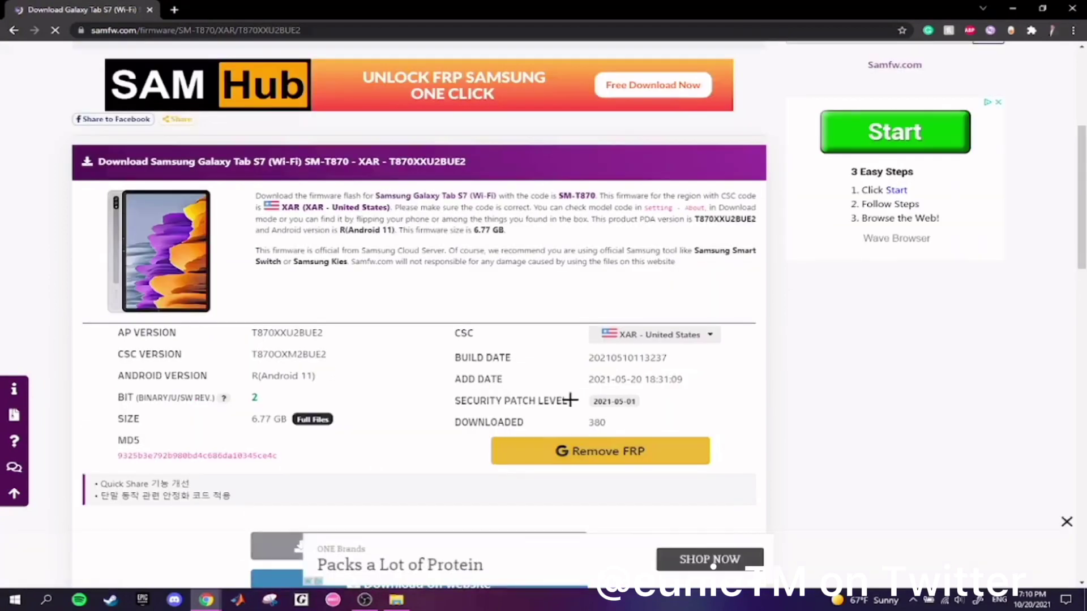
scroll(572, 402, down, 3)
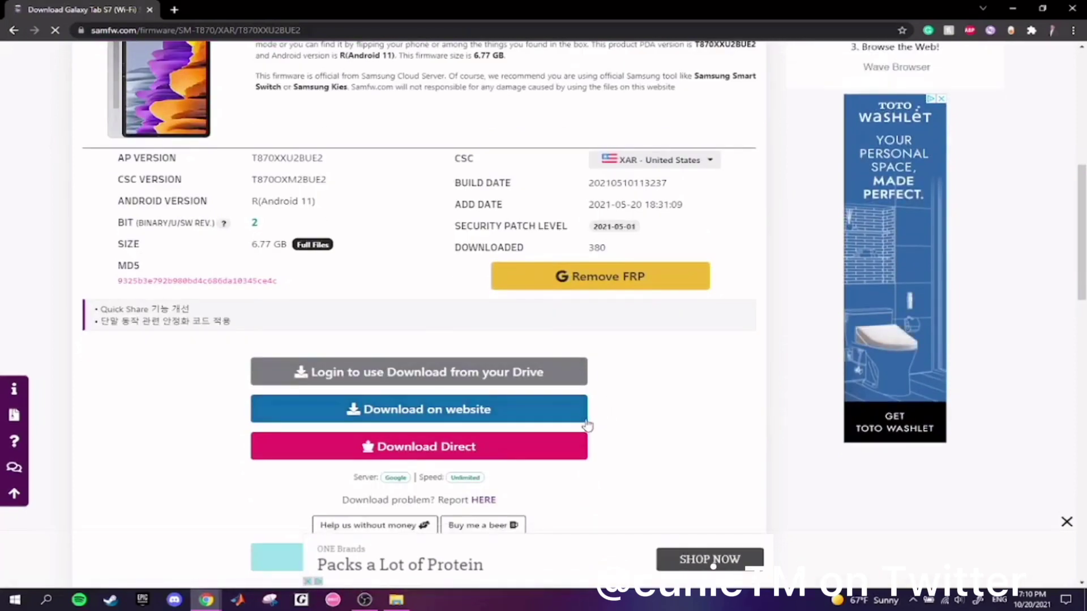
- Download the 6.77 GB T870XXU2BUE2 firmware zip directly from the website
click(480, 409)
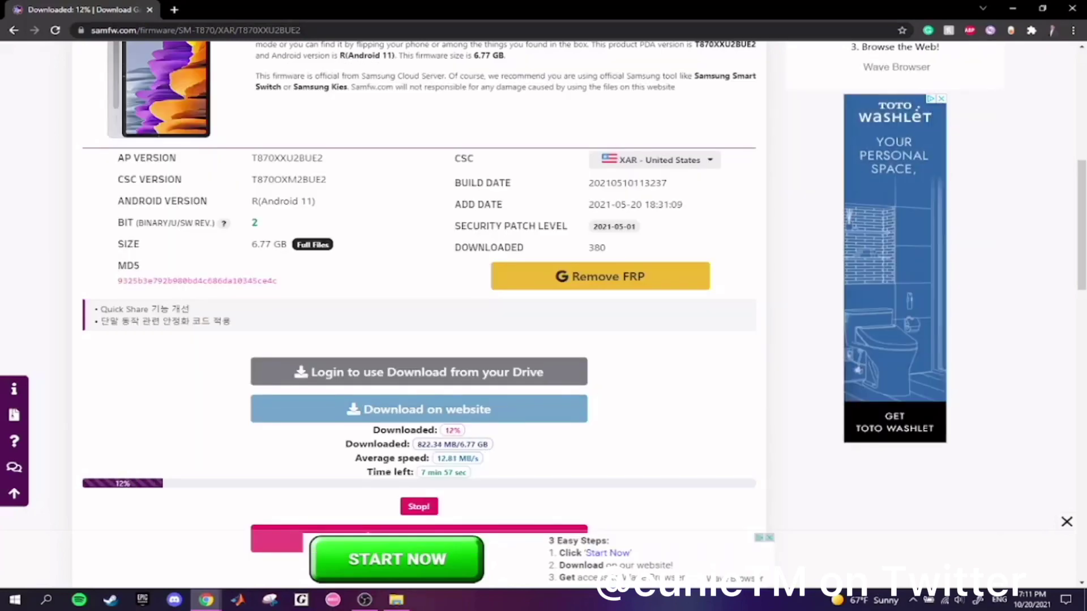
scroll(419, 340, down, 1)
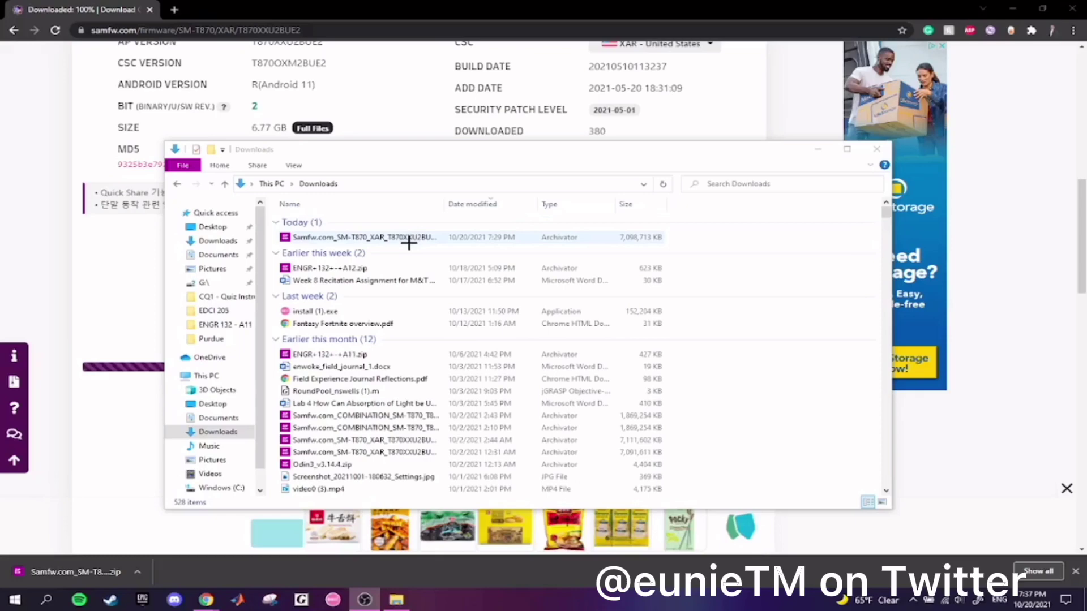
- Extract the Samfw.com_SM-T870 firmware zip in place with 7-Zip's Extract Here
double_click(412, 238)
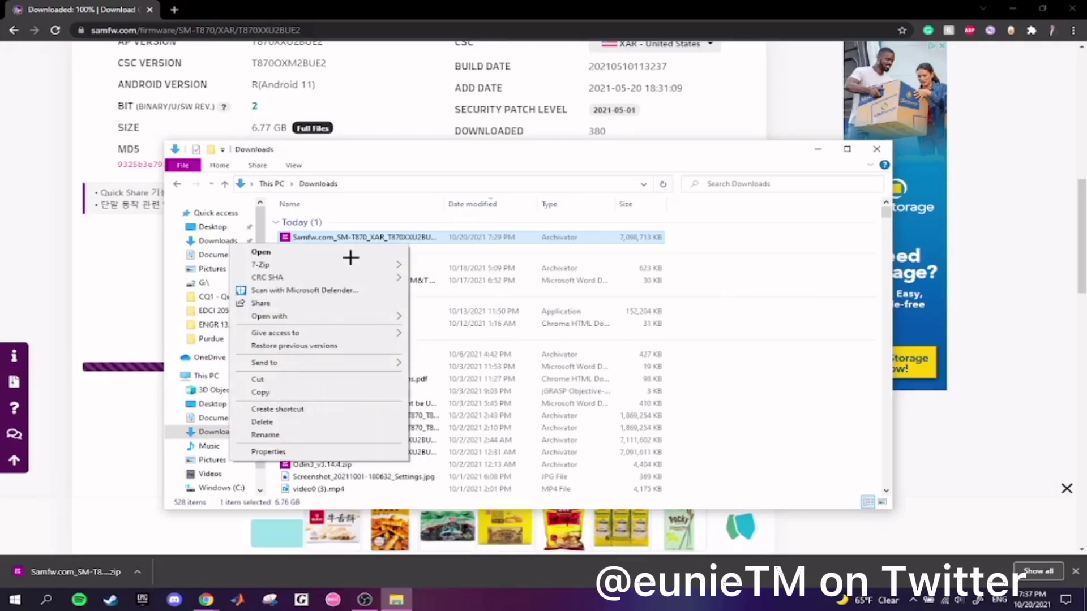
mouse_move(308, 262)
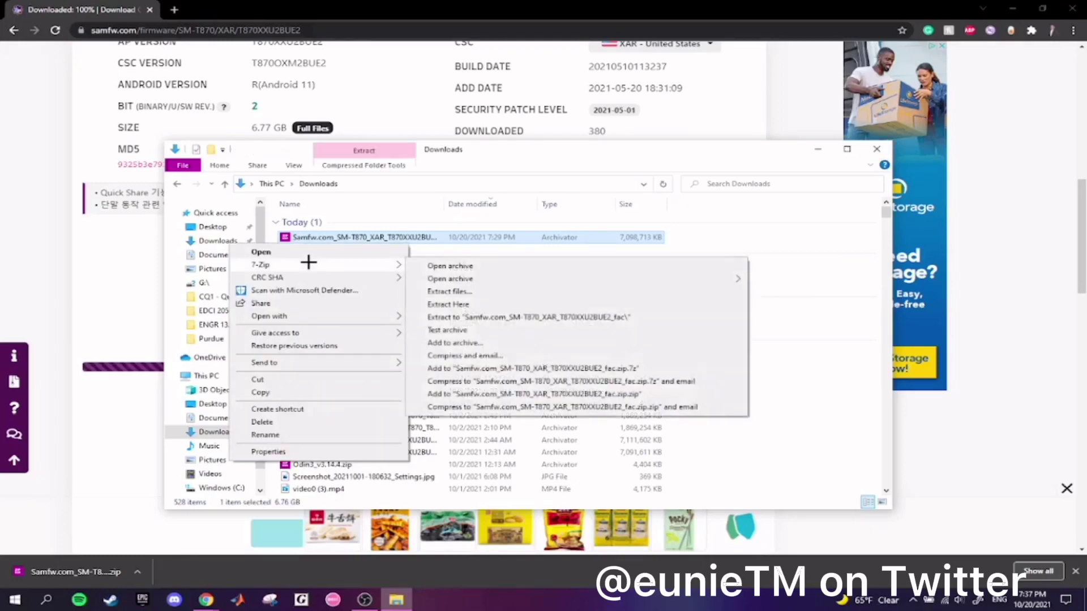
click(471, 305)
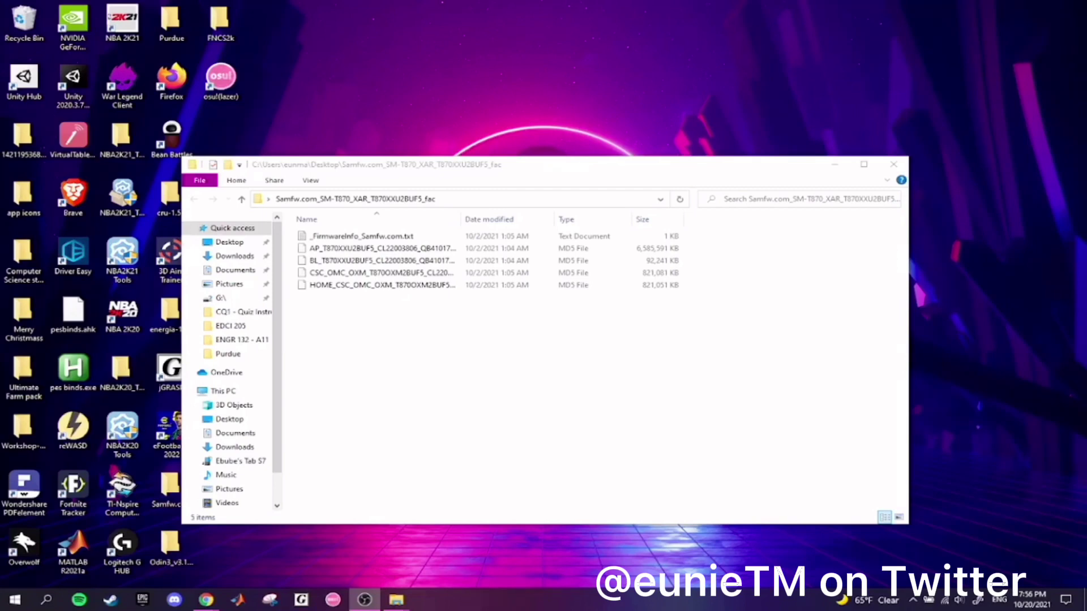
- Close the firmware folder and download Odin3_v3.14.4.zip from AndroidFileHost's primary mirror
key(alt+F4)
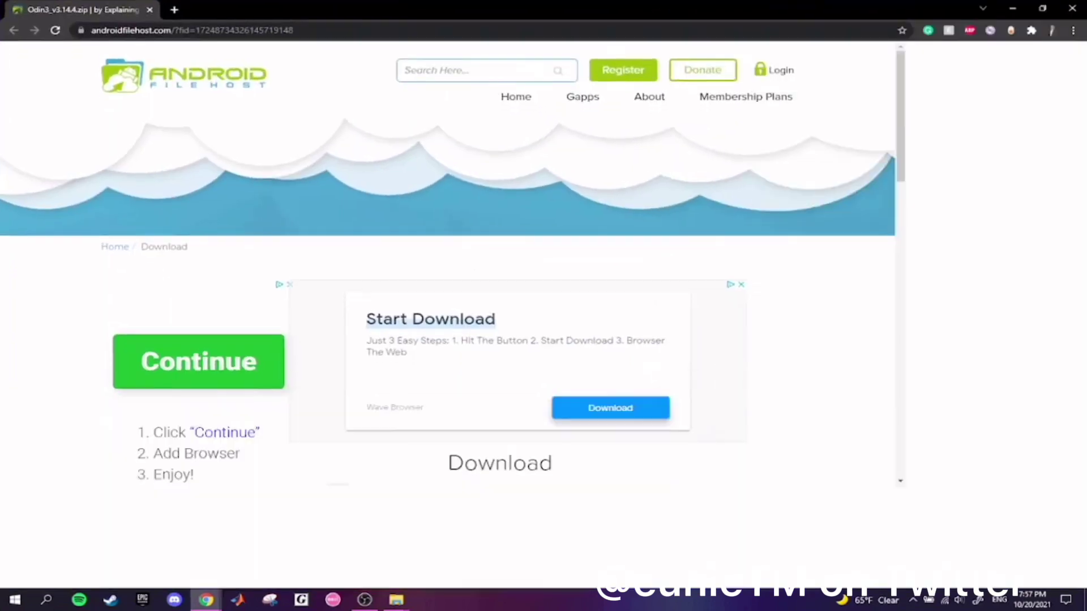
scroll(853, 424, down, 5)
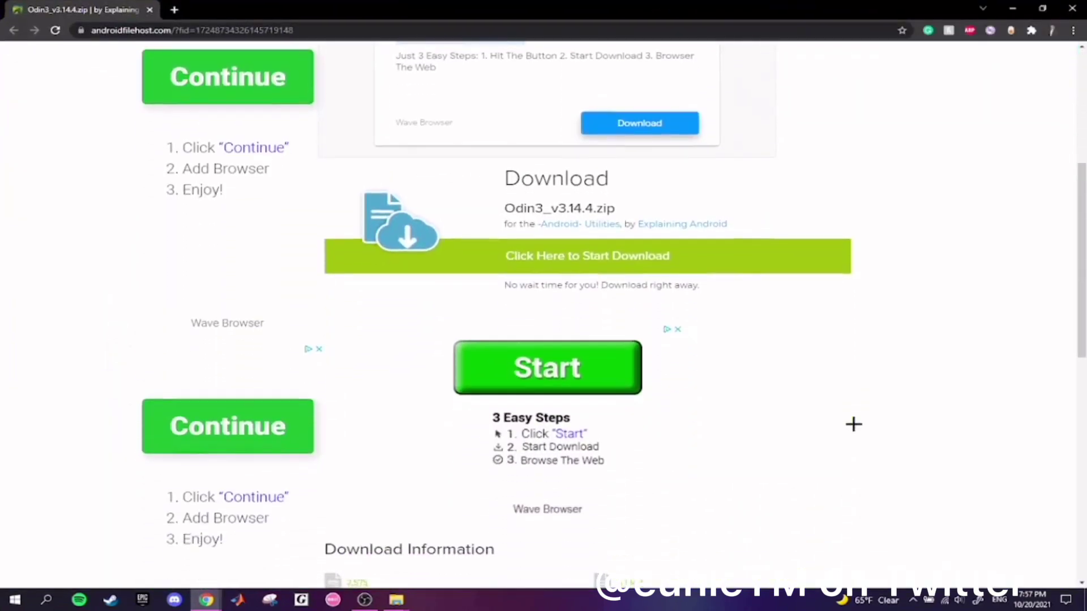
scroll(852, 425, down, 1)
click(648, 198)
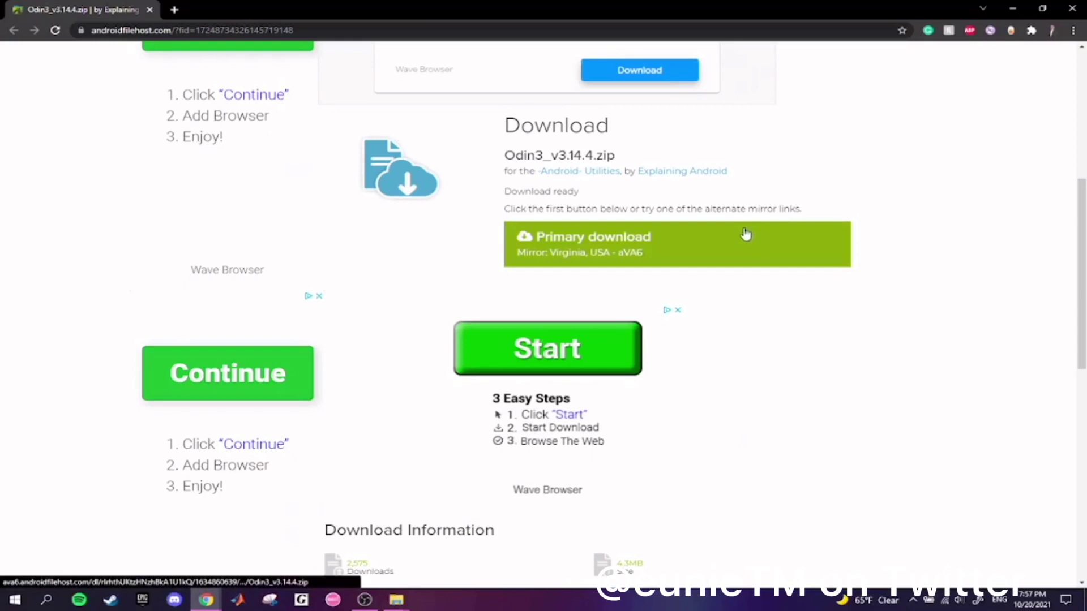
click(756, 260)
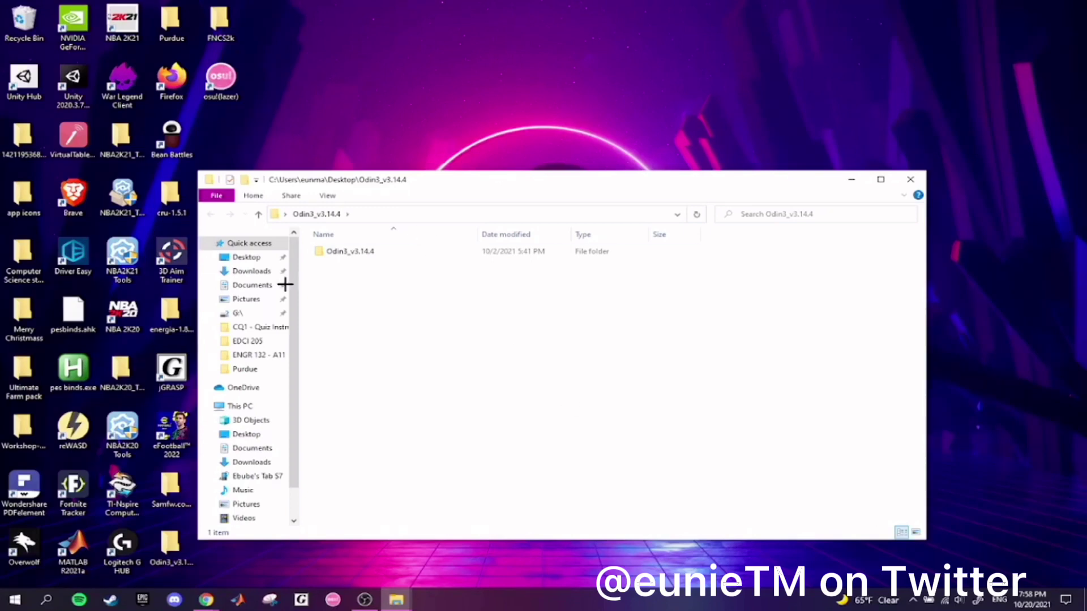
- Open the inner Odin3_v3.14.4 folder and run Odin3_v3.14.4.exe
double_click(404, 255)
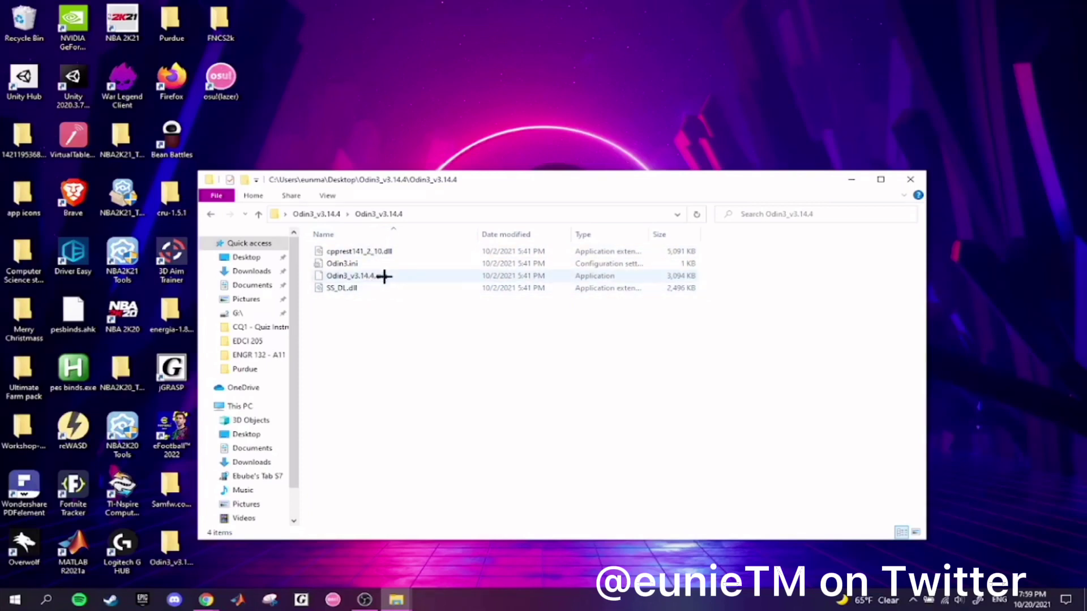
double_click(384, 277)
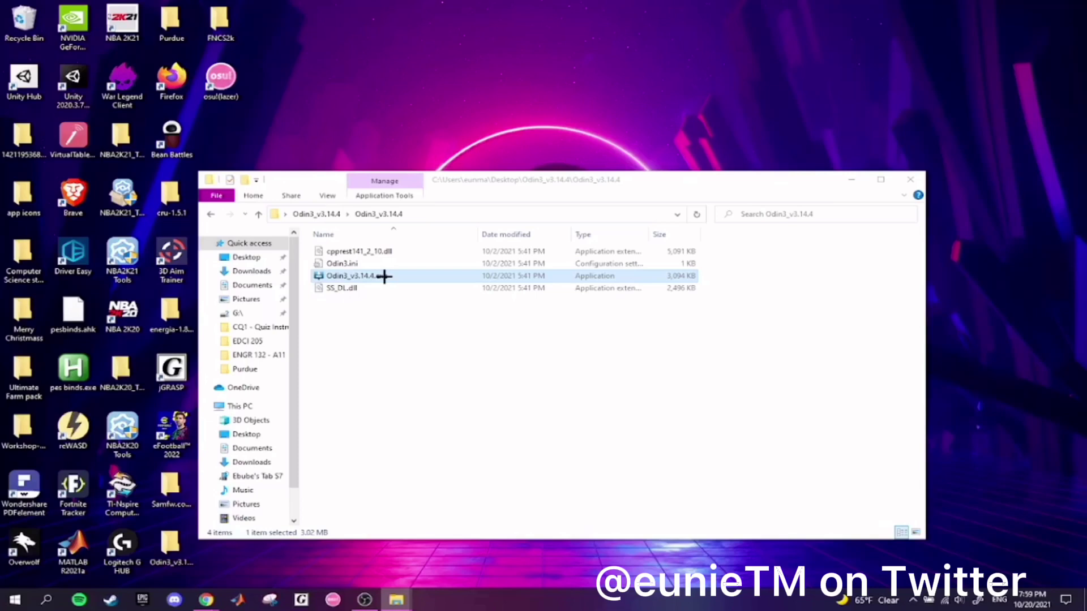
- Accept the Odin3 startup warning to reach the main flashing window
click(639, 398)
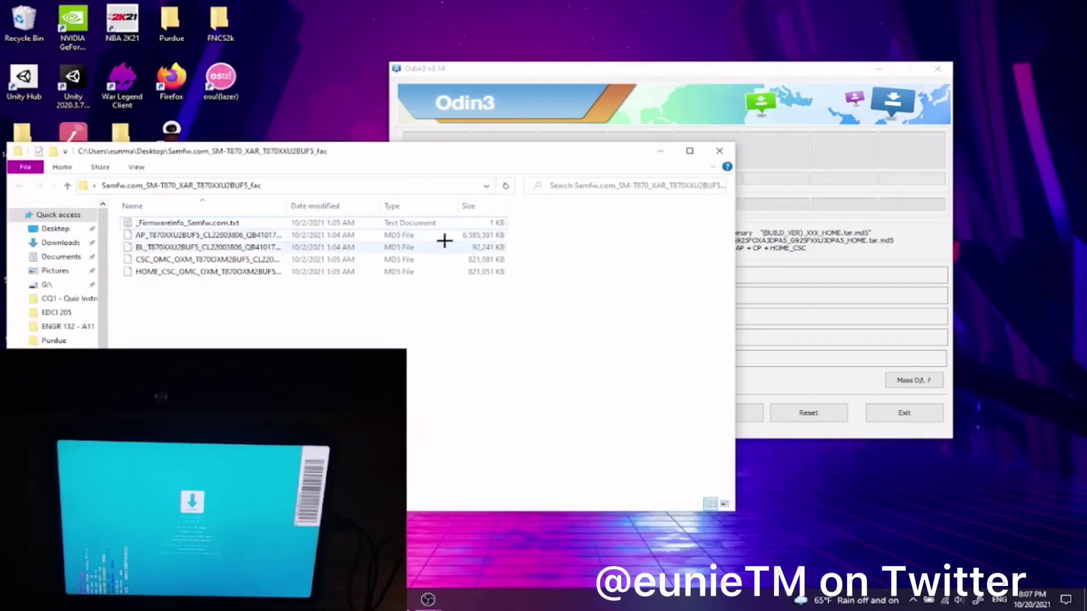
- Load the BL, CSC_OMC_OXM and AP .tar.md5 files into Odin3's BL, CSC and AP slots
click(782, 79)
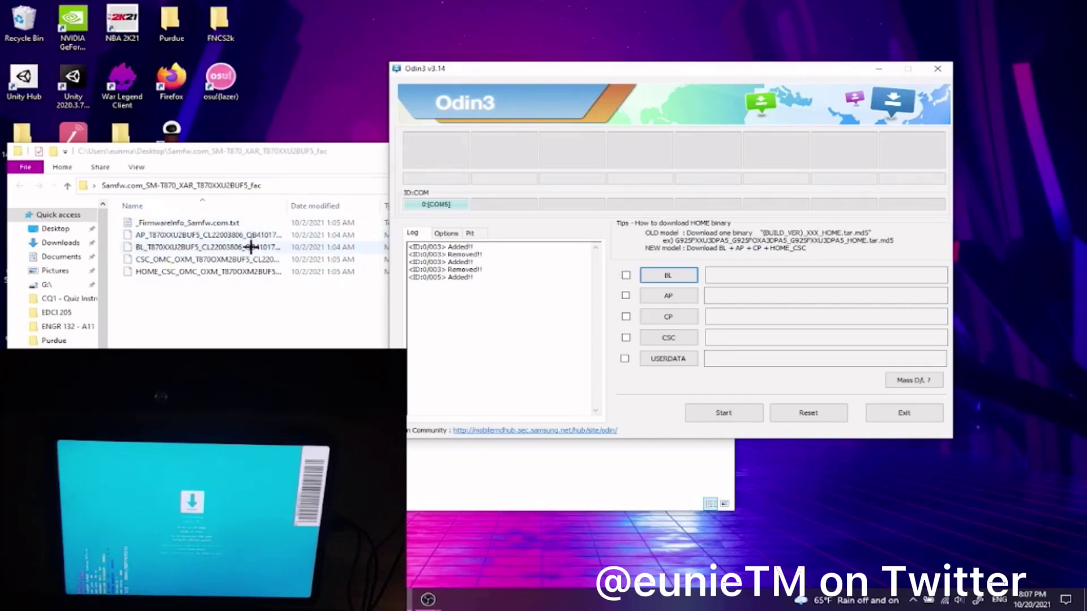
drag(251, 247, 727, 277)
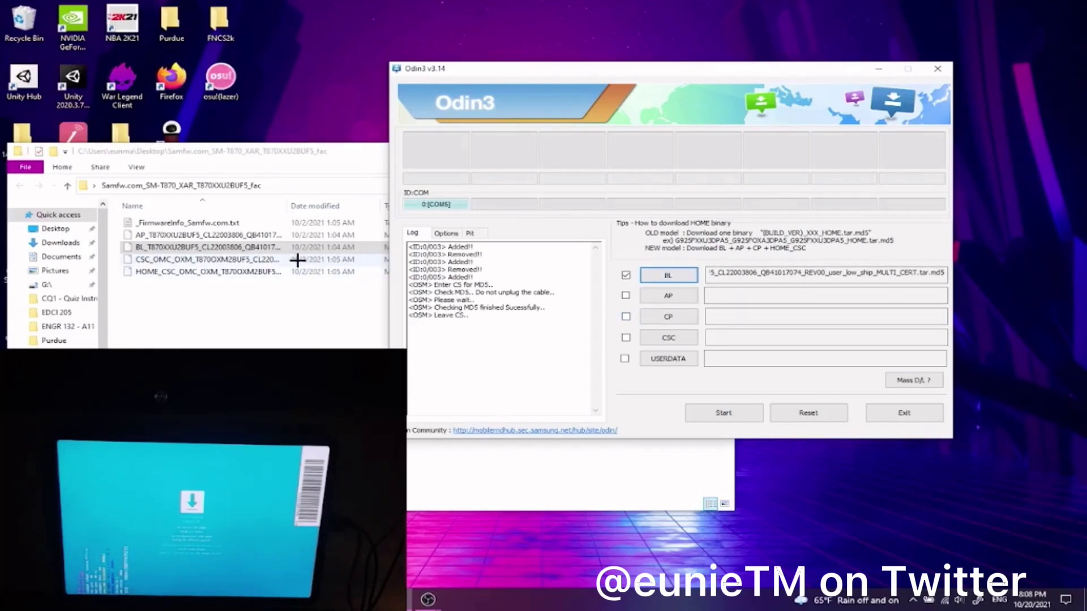
drag(296, 260, 735, 336)
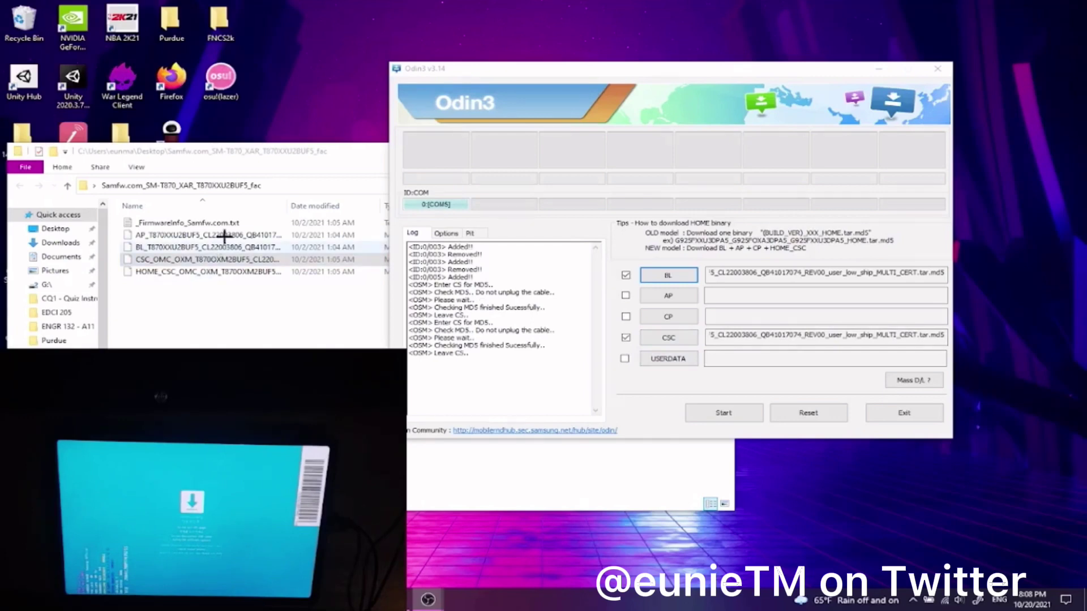
drag(225, 236, 719, 295)
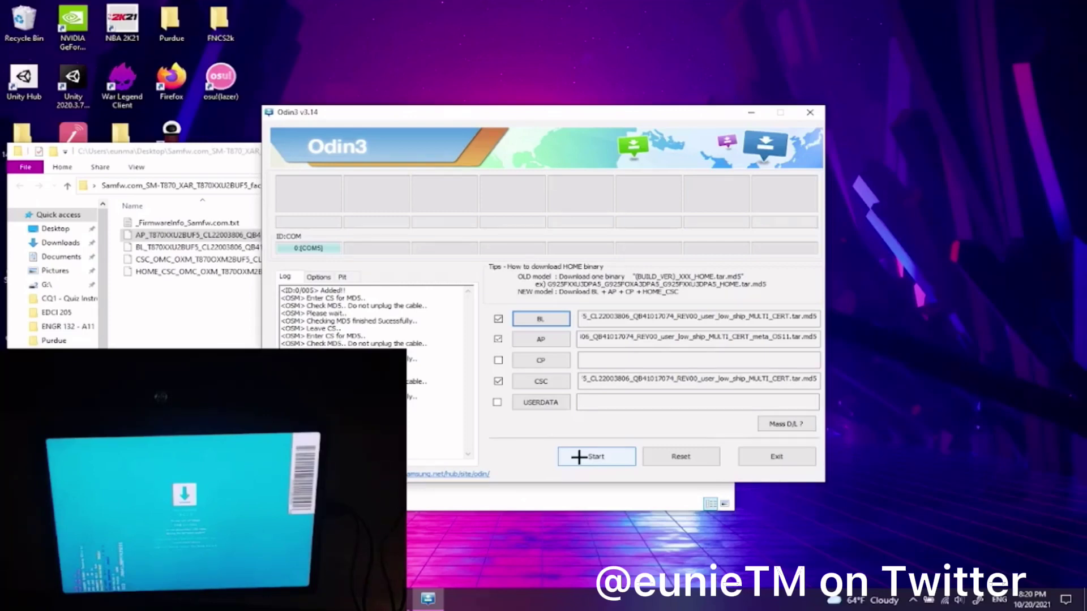
- Start flashing the loaded XAR firmware and move the Odin3 window to the upper right
click(578, 457)
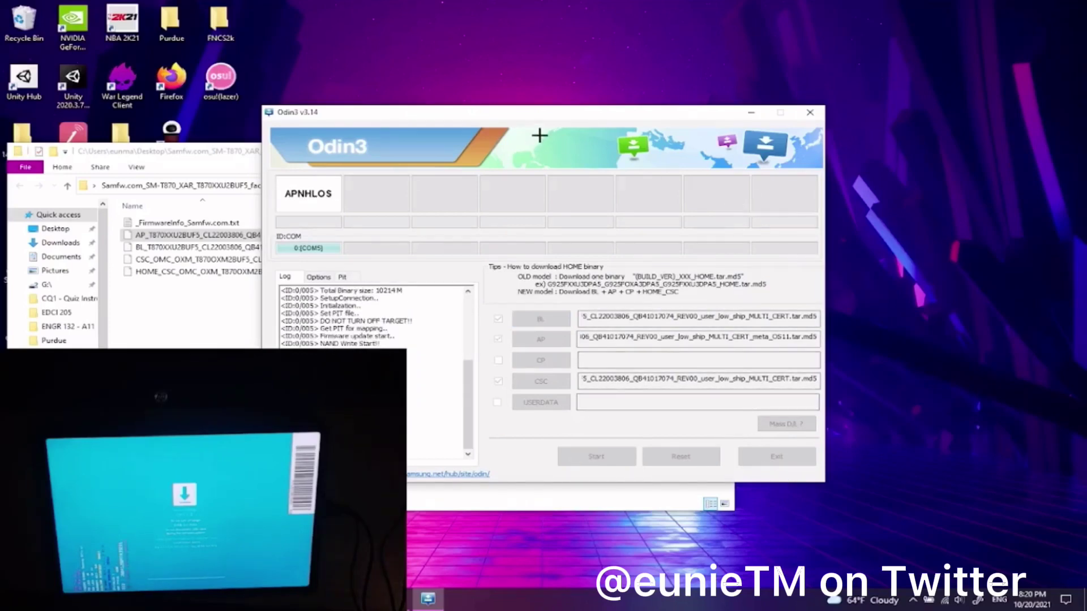
drag(546, 115, 753, 39)
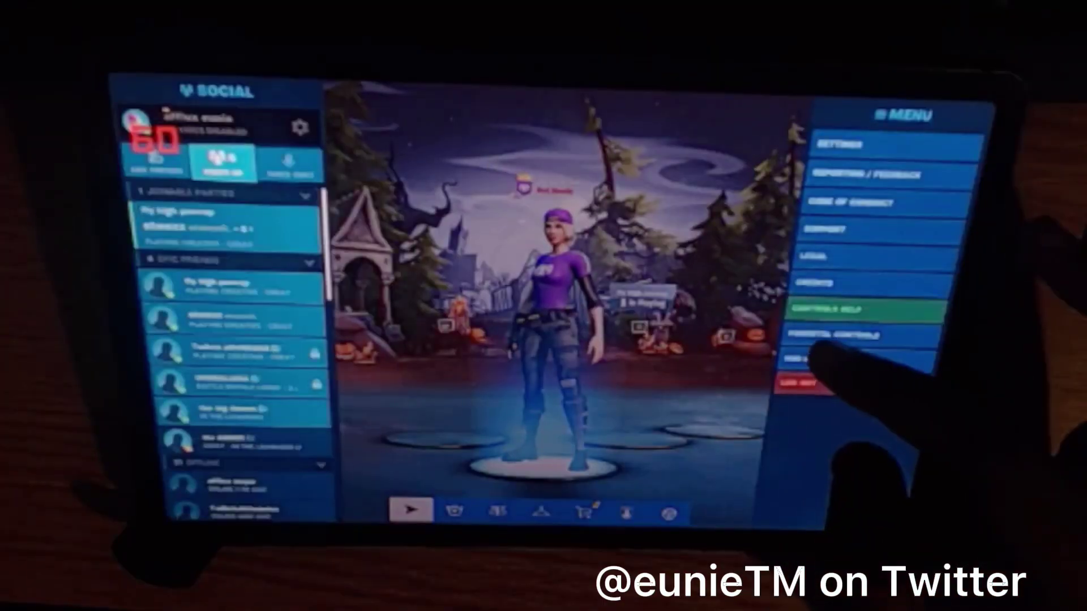
- Open the HUD Layout Tool for a quick look, then close it
click(806, 359)
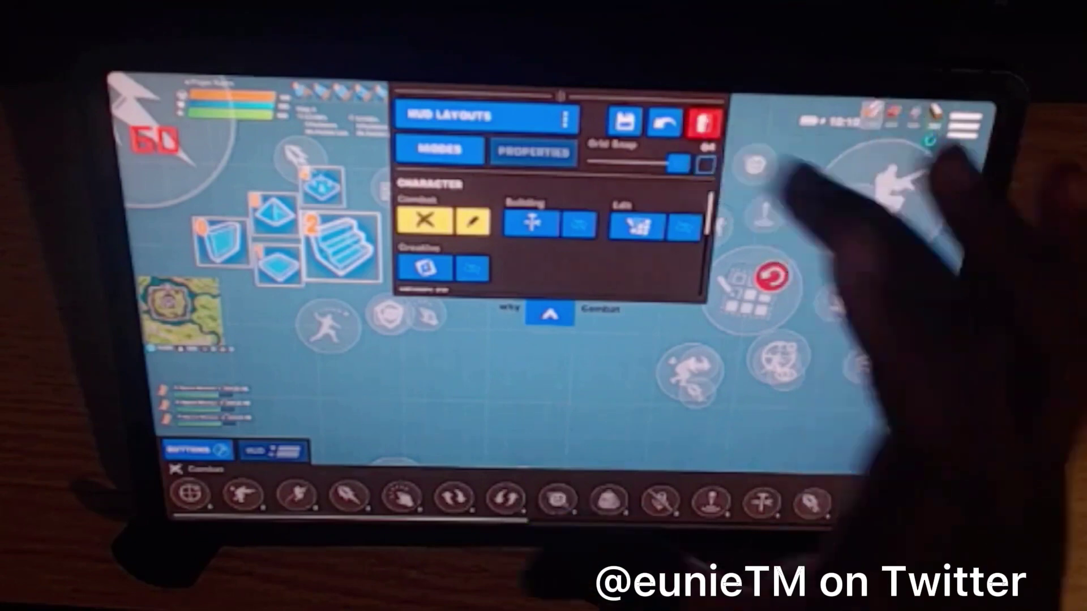
click(704, 122)
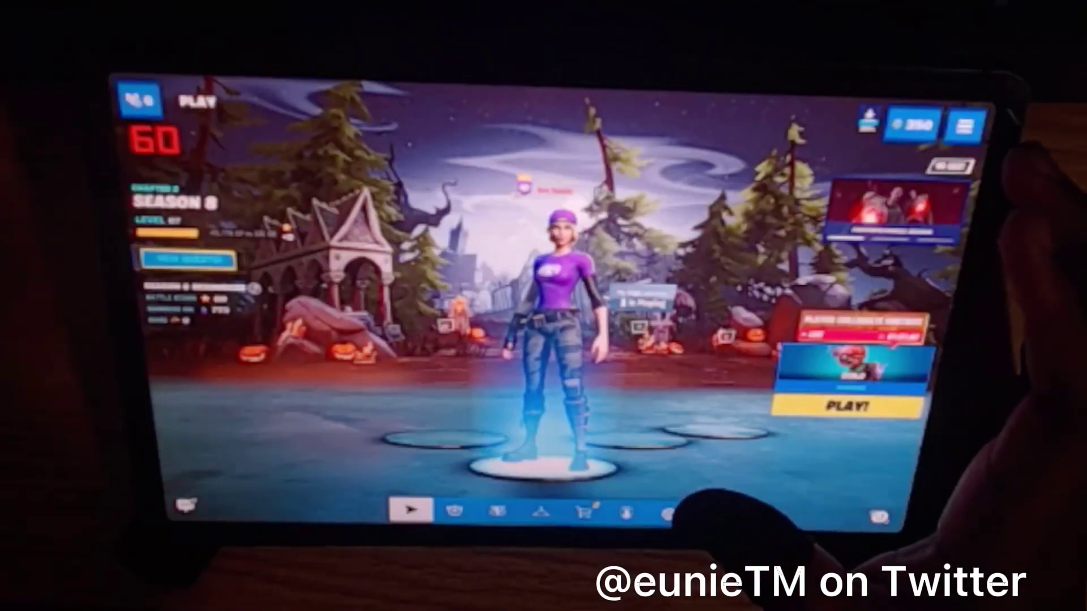
- Pick Go to your Island Hub in the Create section and start joining it
click(851, 368)
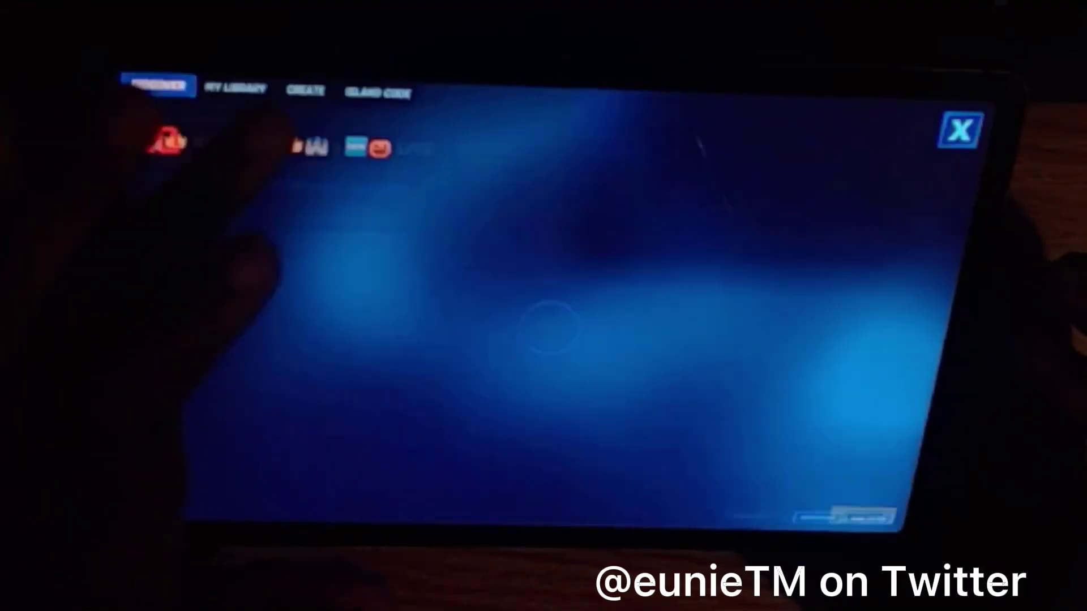
click(305, 90)
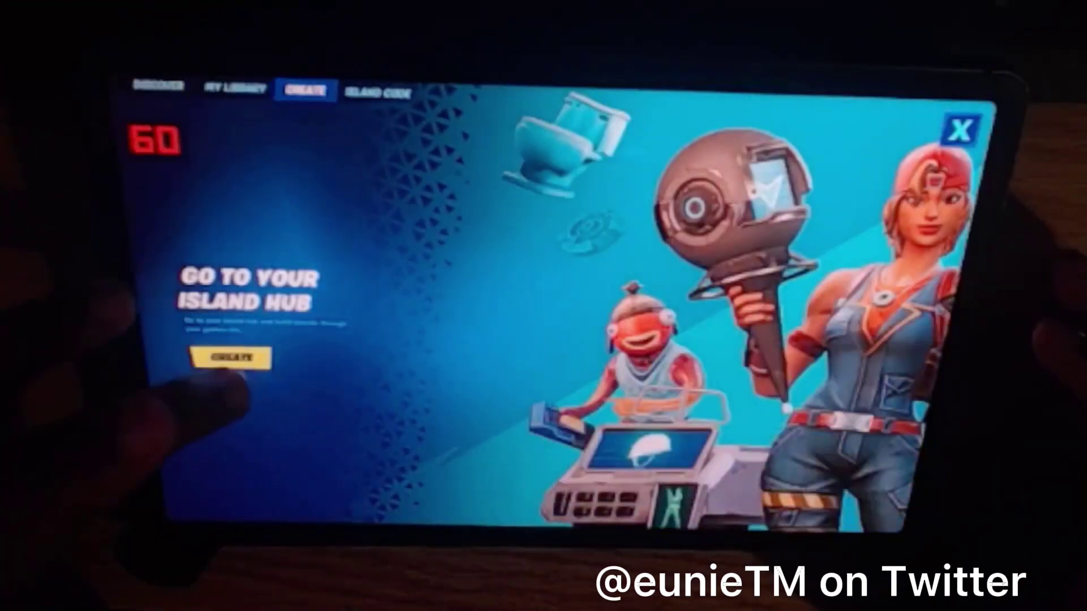
click(231, 358)
click(847, 405)
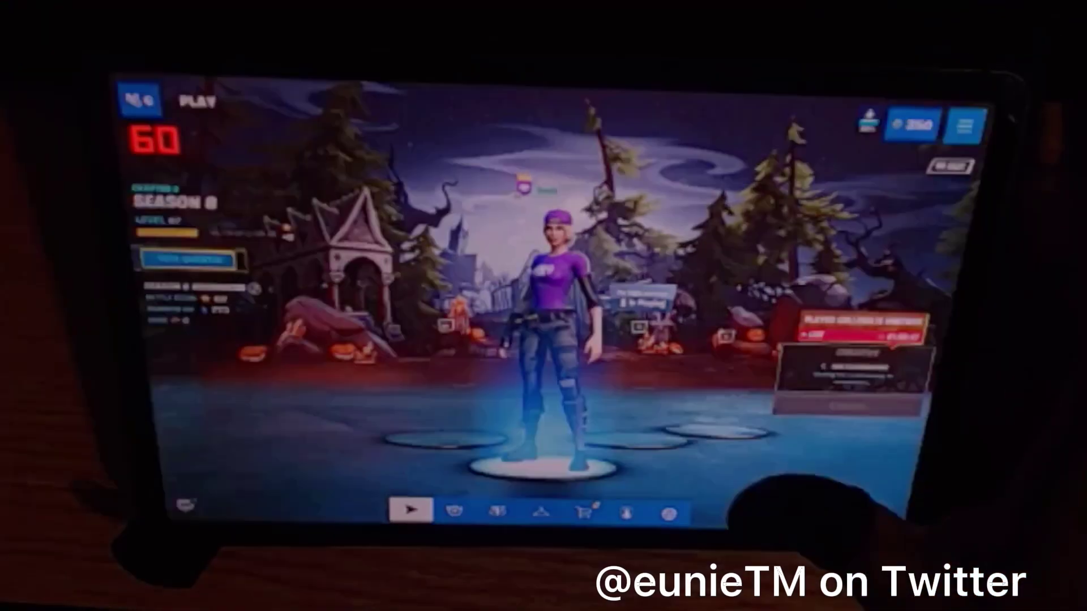
- Leave the Creative island from the in-game menu and confirm
click(964, 126)
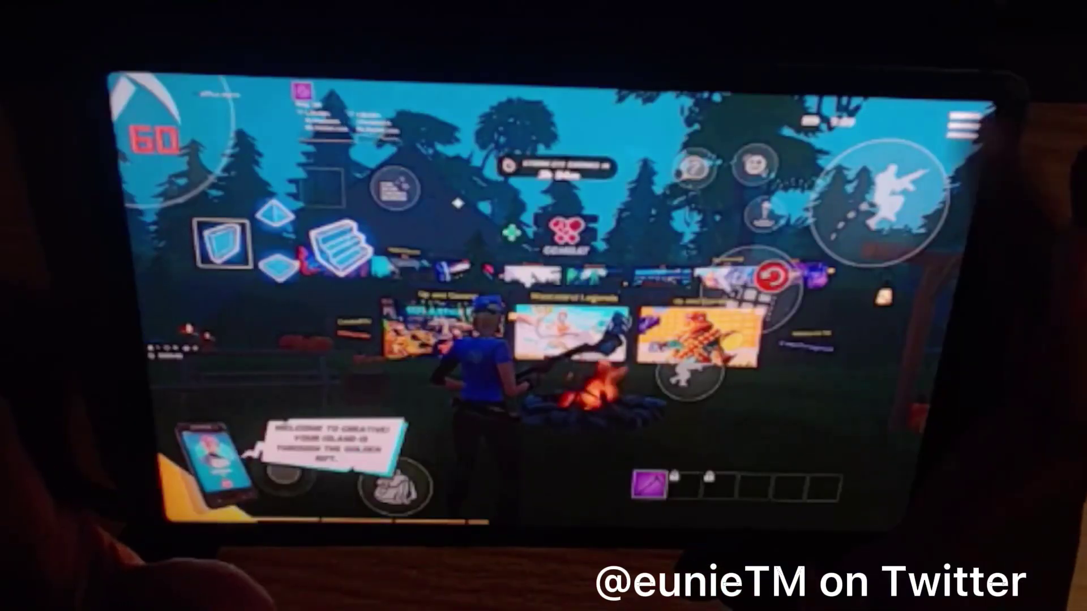
click(966, 125)
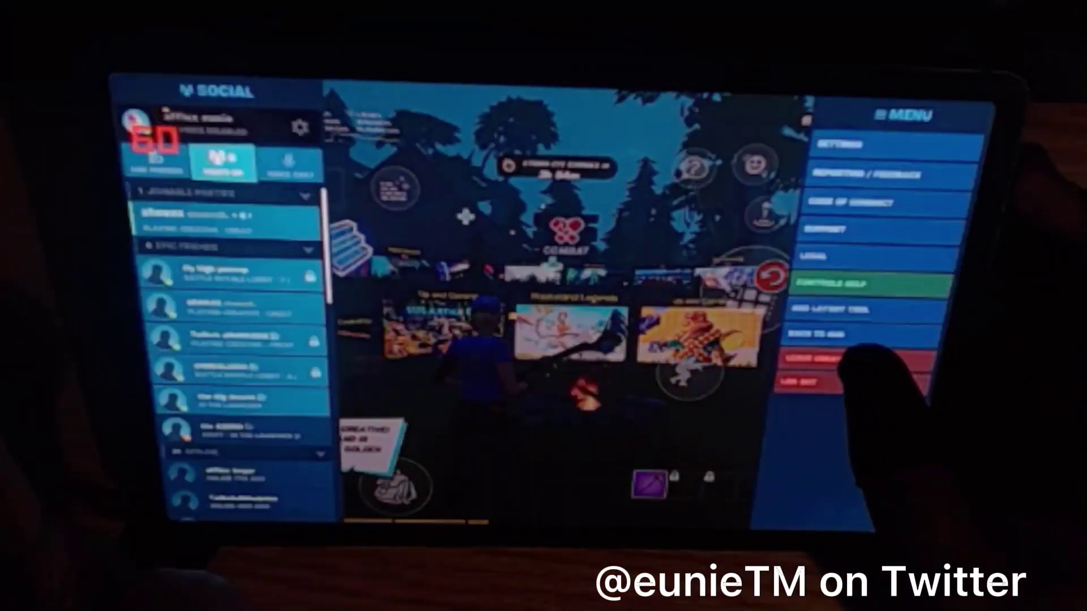
click(821, 357)
click(714, 396)
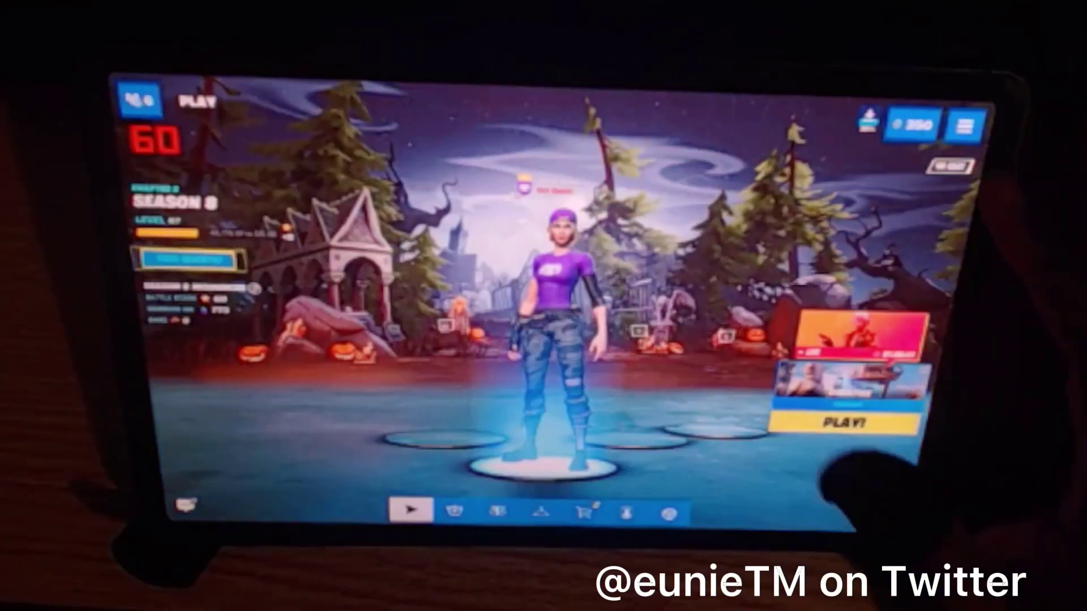
- In Video settings, lower the 3D resolution and turn Show FPS on
click(965, 120)
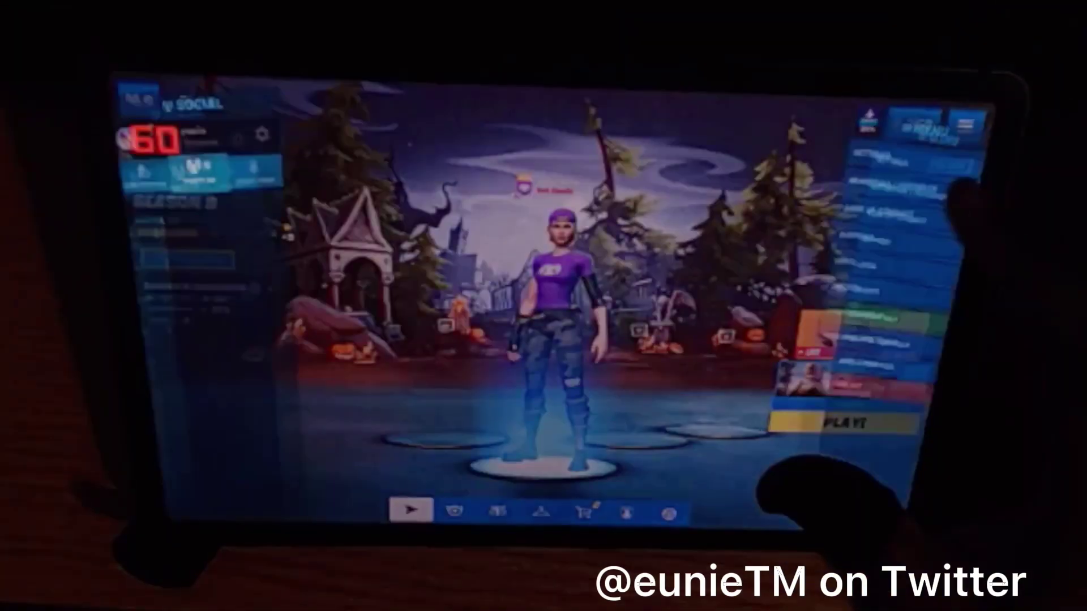
click(886, 145)
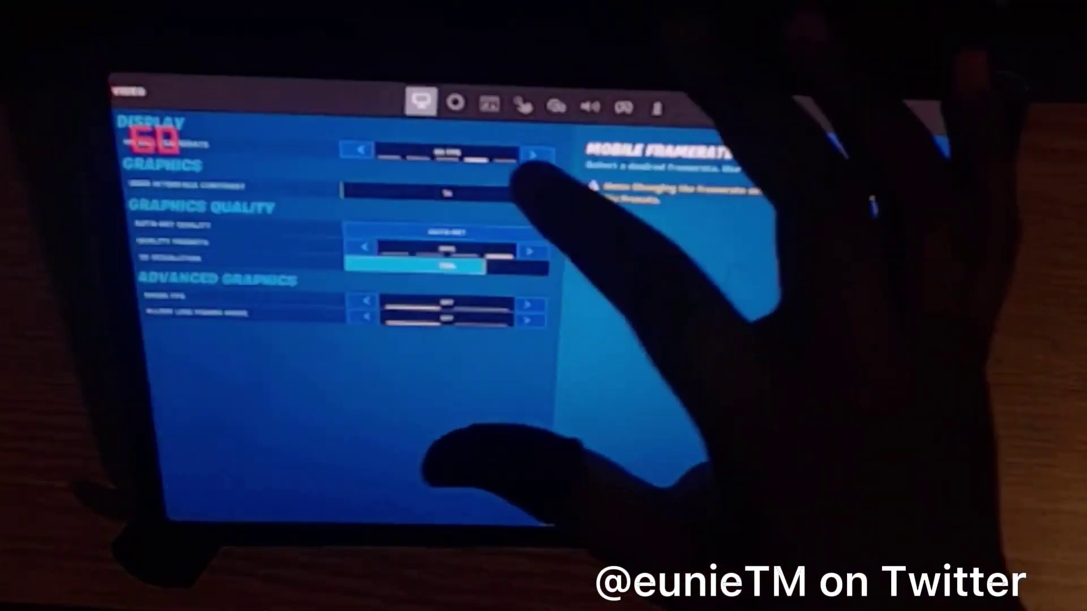
click(396, 249)
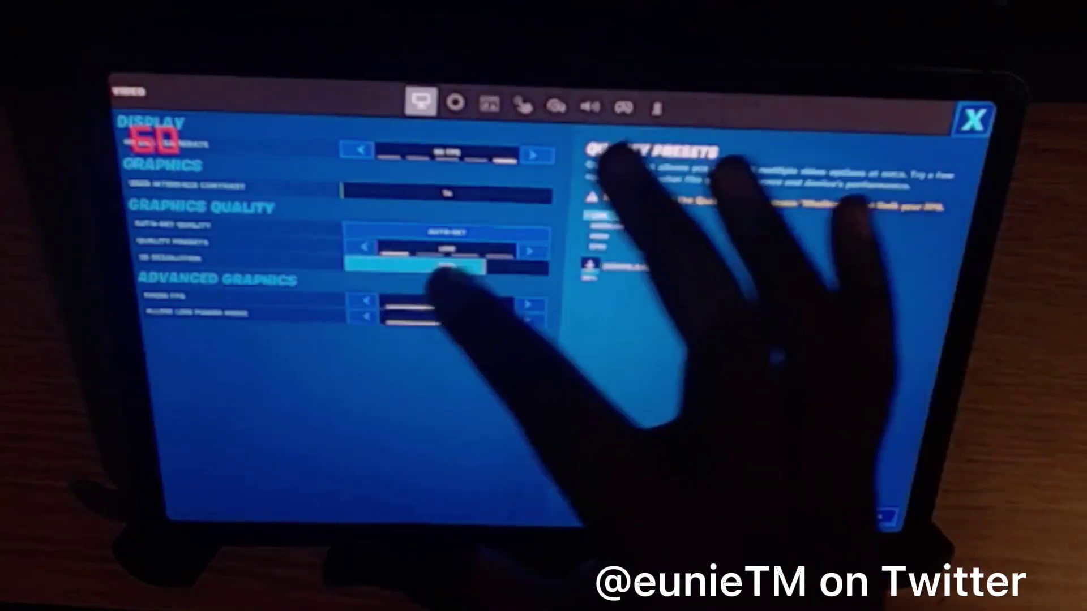
click(412, 266)
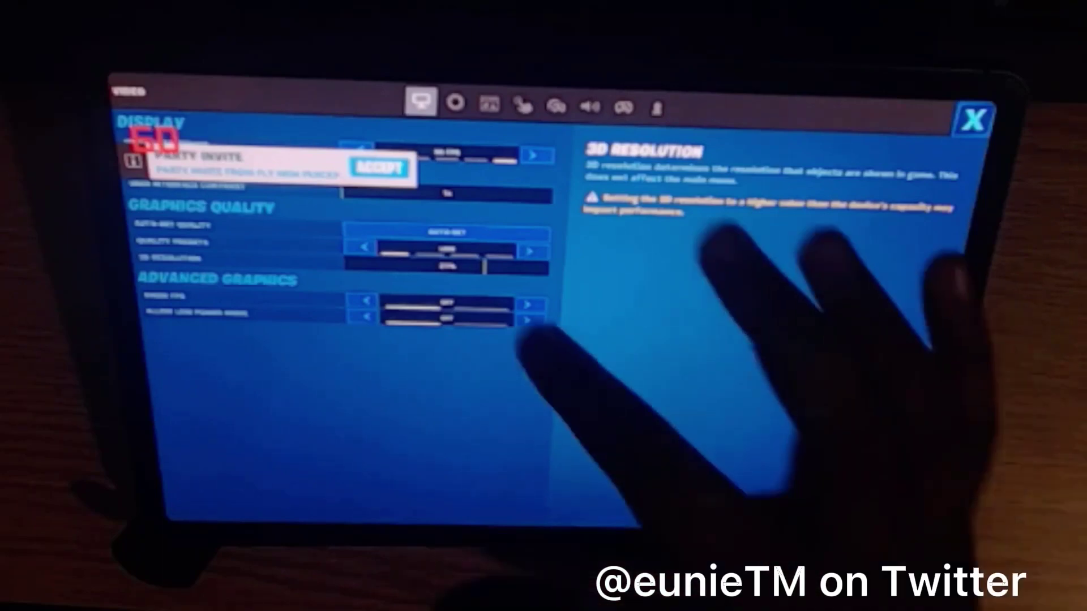
click(447, 304)
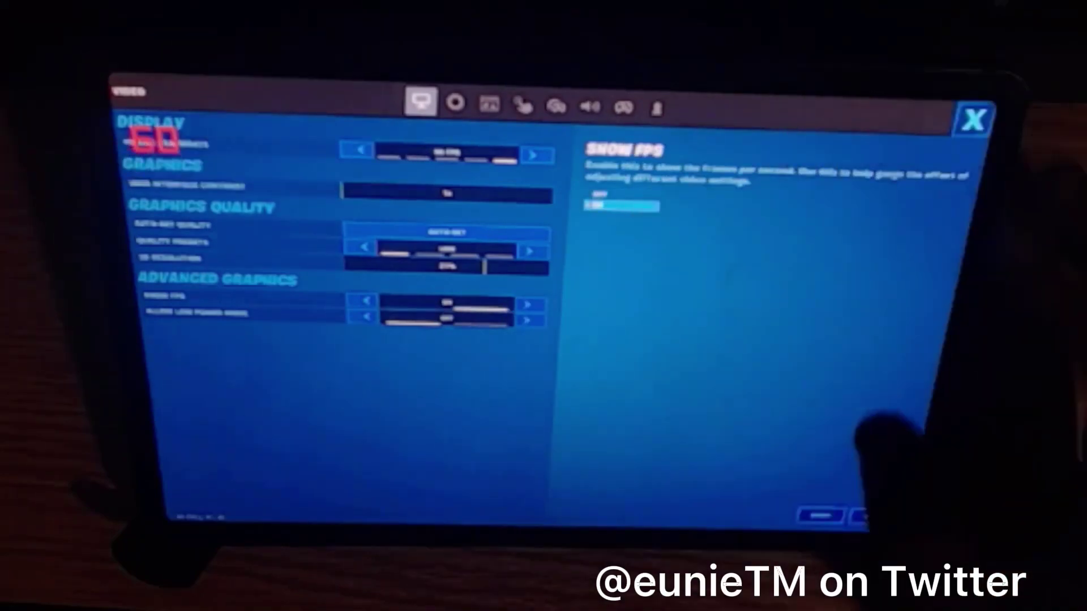
- Check the general settings and the Mobile Framerate option, then close Settings
click(455, 102)
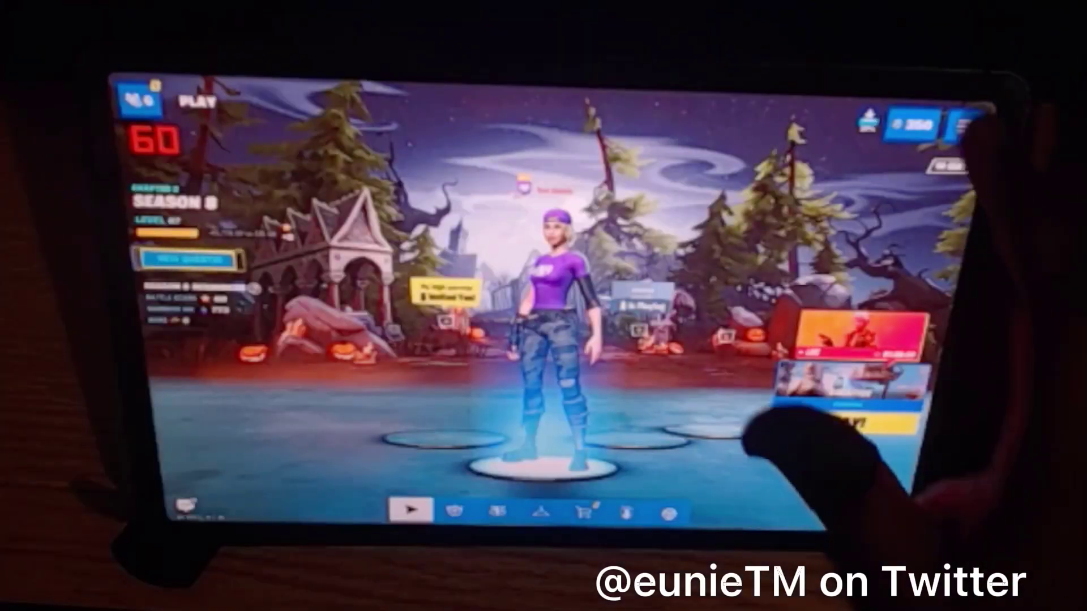
click(970, 113)
click(902, 138)
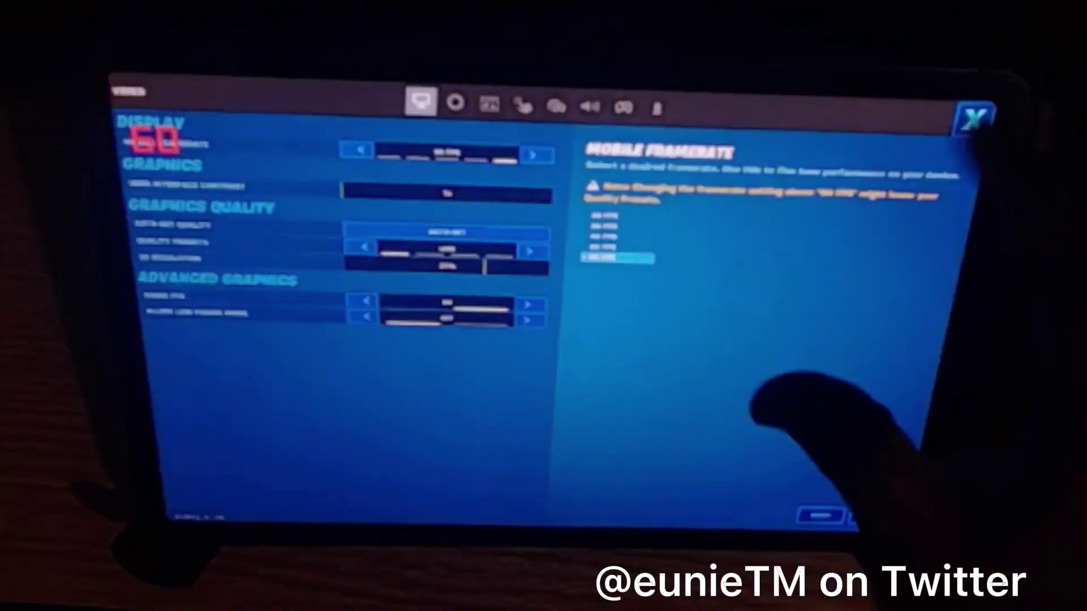
click(970, 114)
- Preview the HUD layout, then review the Touch and Motion settings and return to the lobby
click(838, 359)
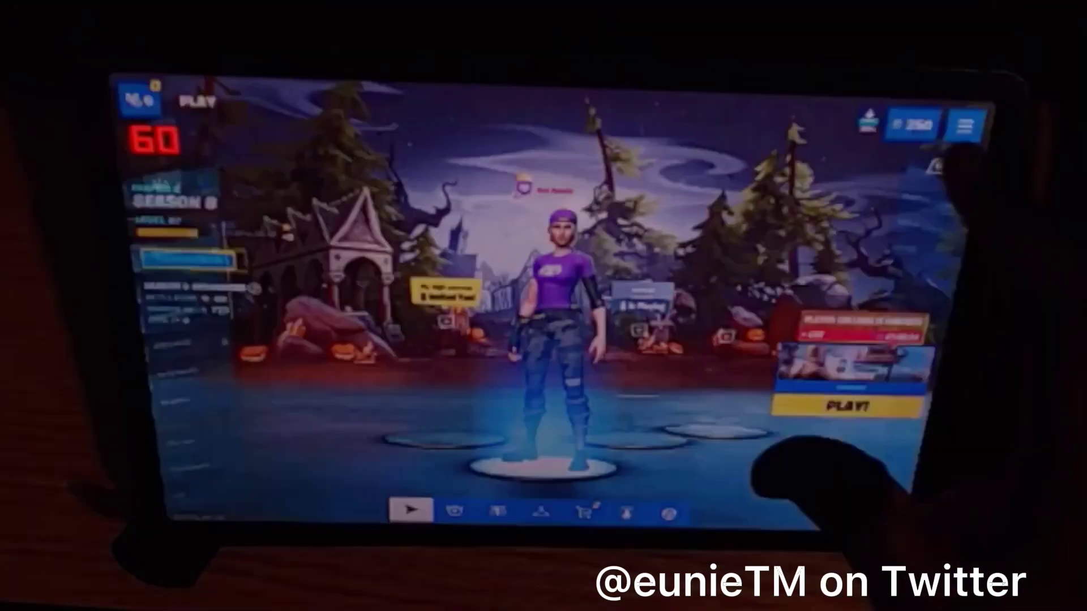
click(965, 125)
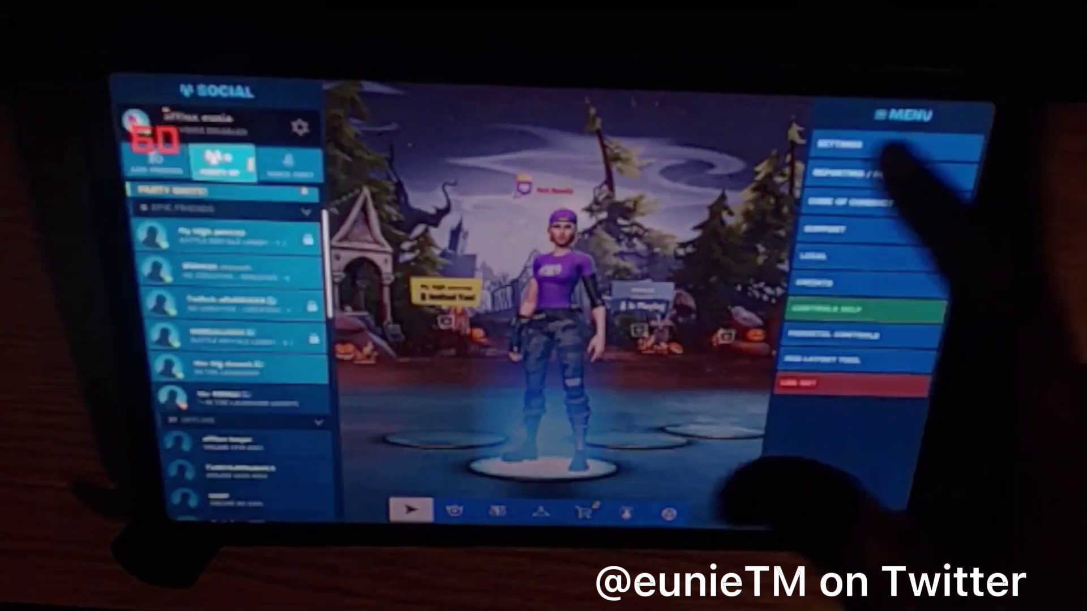
click(902, 138)
click(522, 105)
click(972, 120)
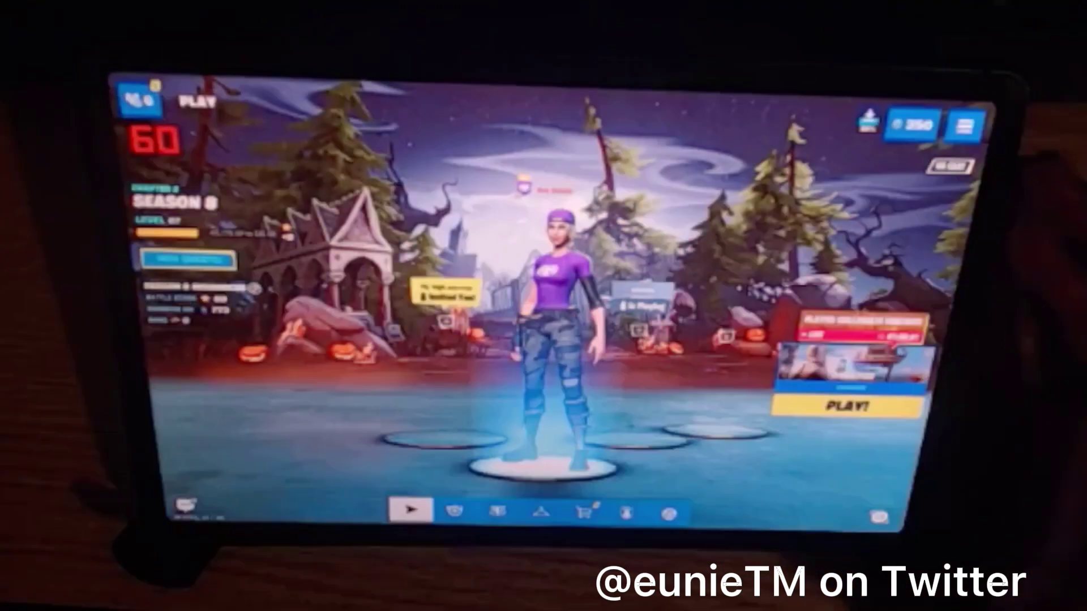